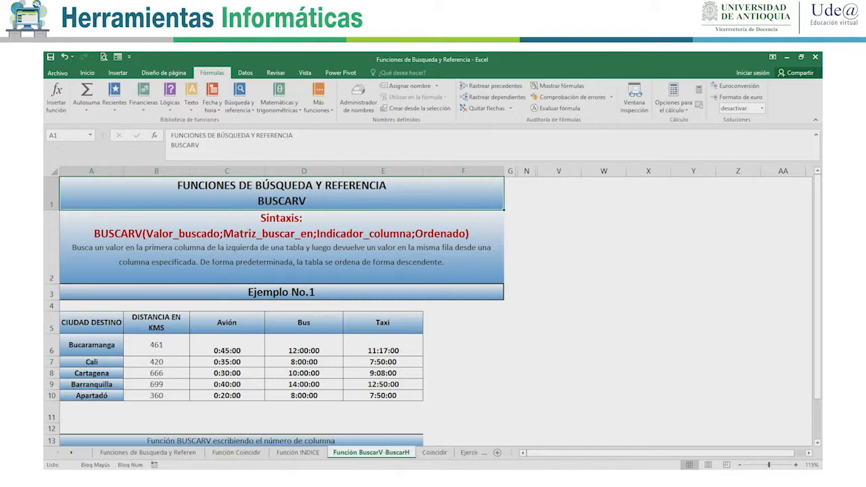
- Examine the BUSCARV syntax description, the example table of cities, distances and travel times, and the lookup section underneath
click(281, 247)
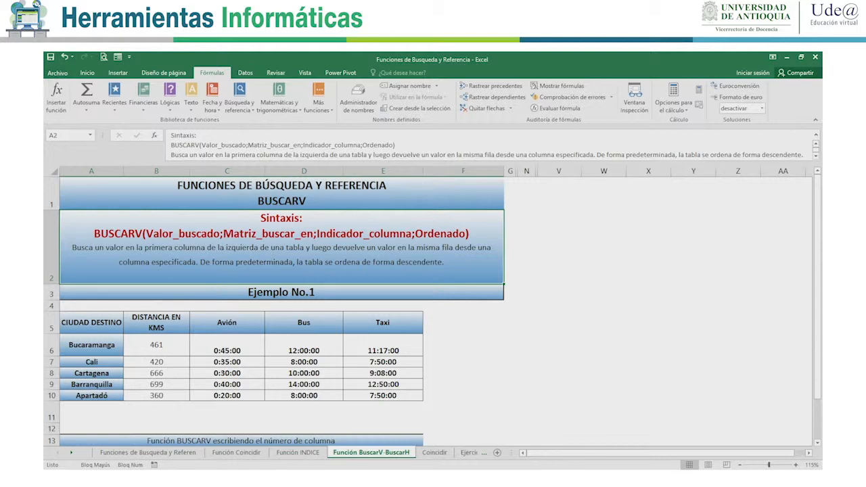
scroll(271, 304, down, 1)
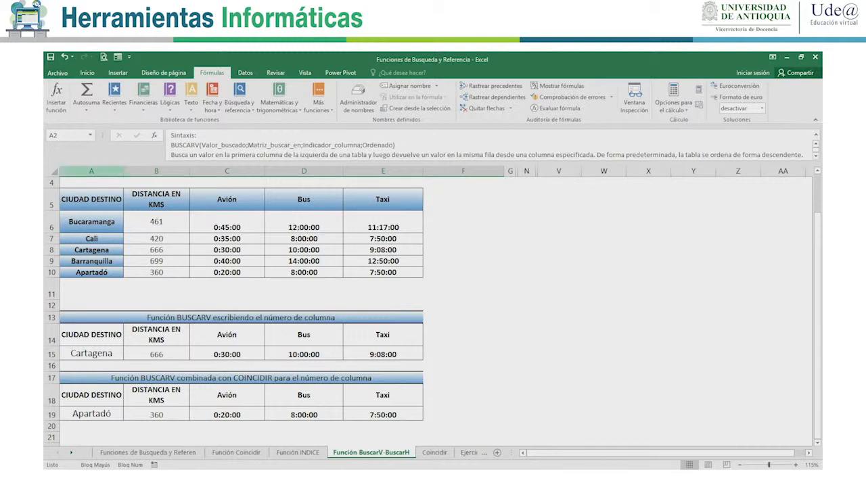
drag(91, 222, 92, 272)
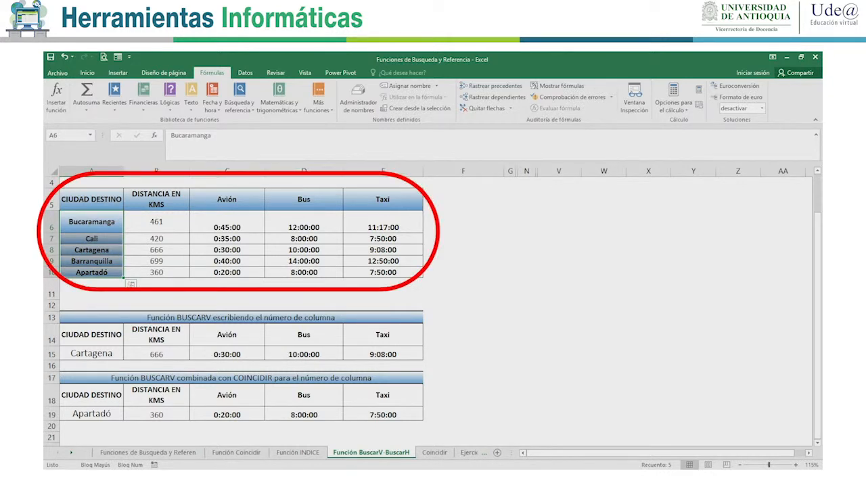
click(156, 199)
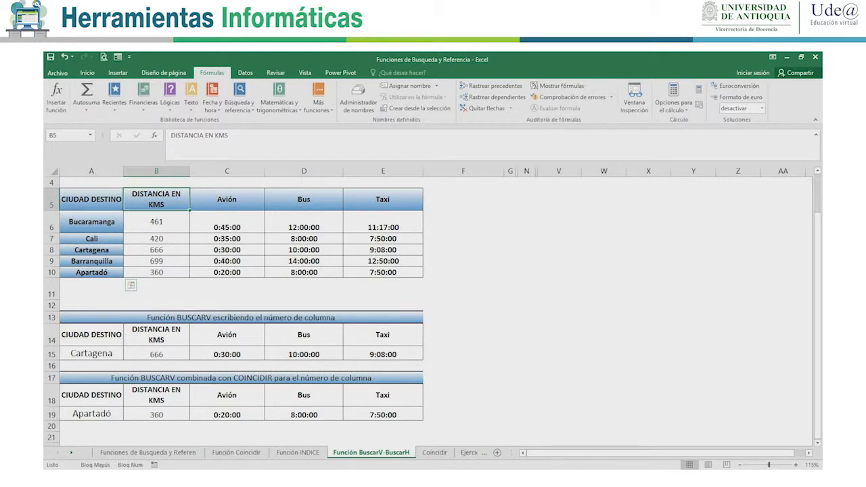
drag(227, 199, 383, 200)
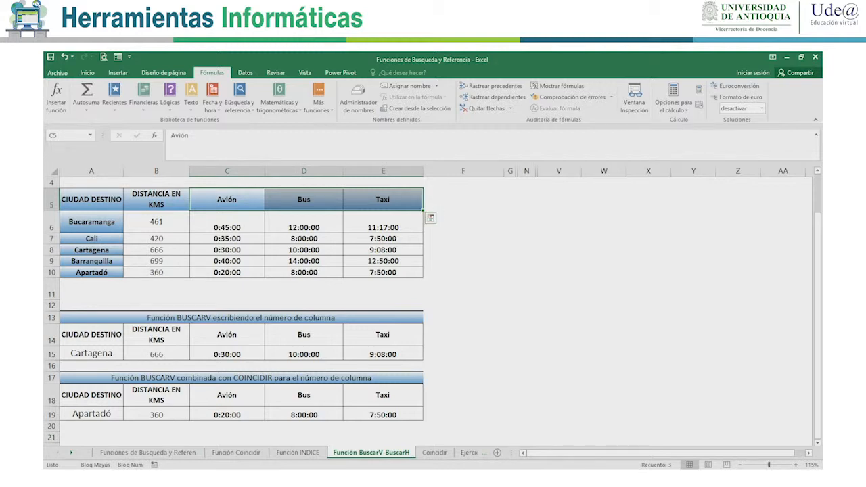
click(156, 222)
drag(227, 199, 382, 199)
click(227, 221)
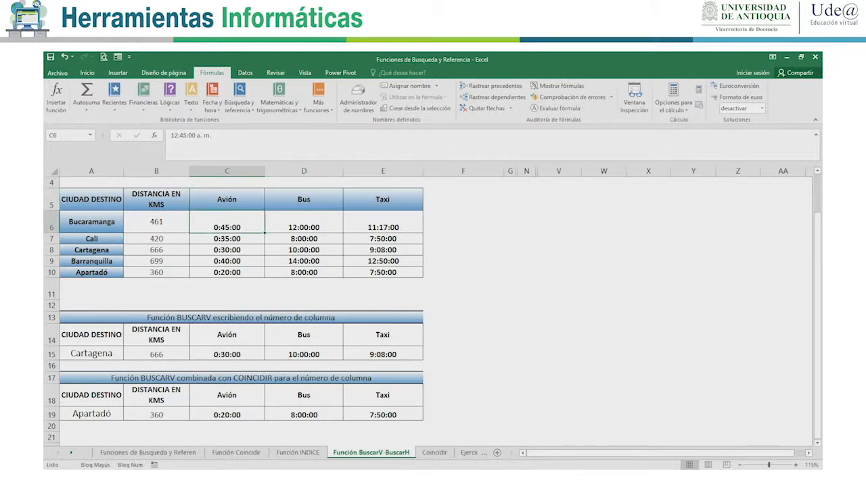
click(230, 318)
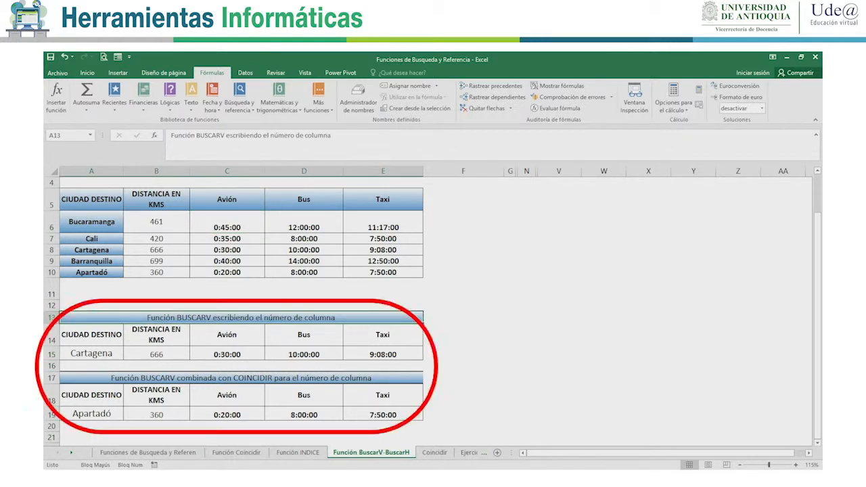
- Choose Barranquilla as the destination city in cell A15 and fill that cell with yellow
mouse_move(156, 354)
mouse_down()
mouse_move(230, 354)
mouse_move(156, 353)
mouse_up()
click(91, 353)
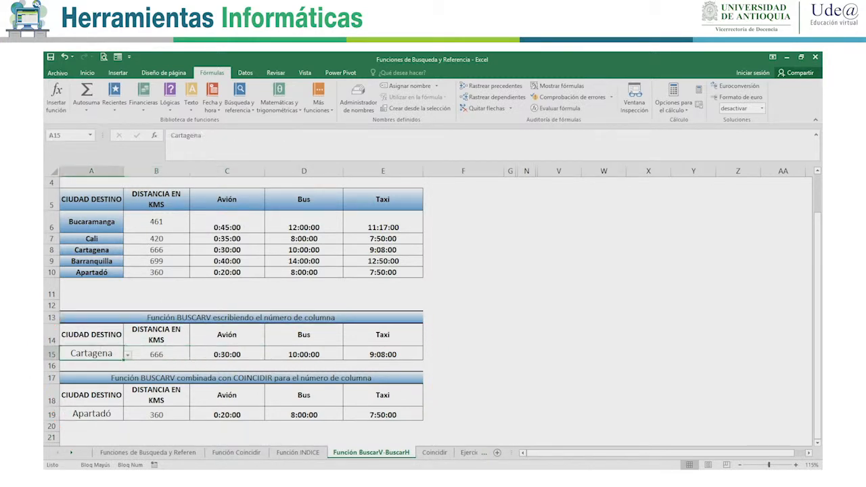
click(127, 355)
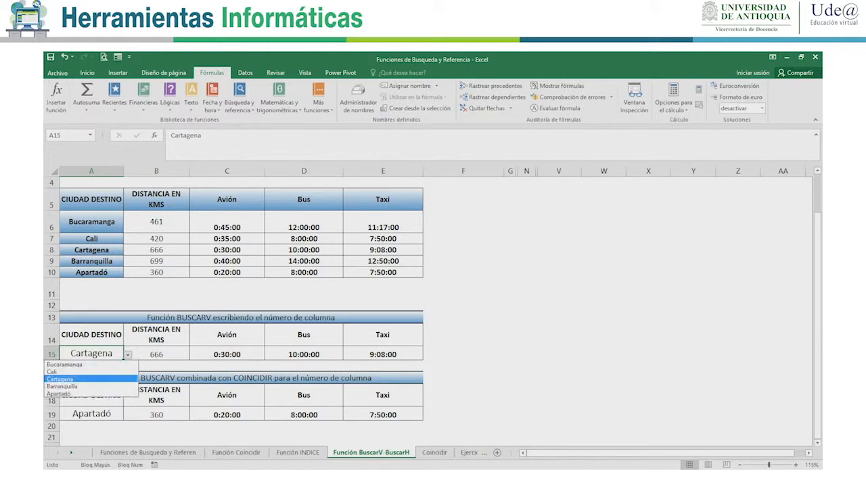
click(91, 387)
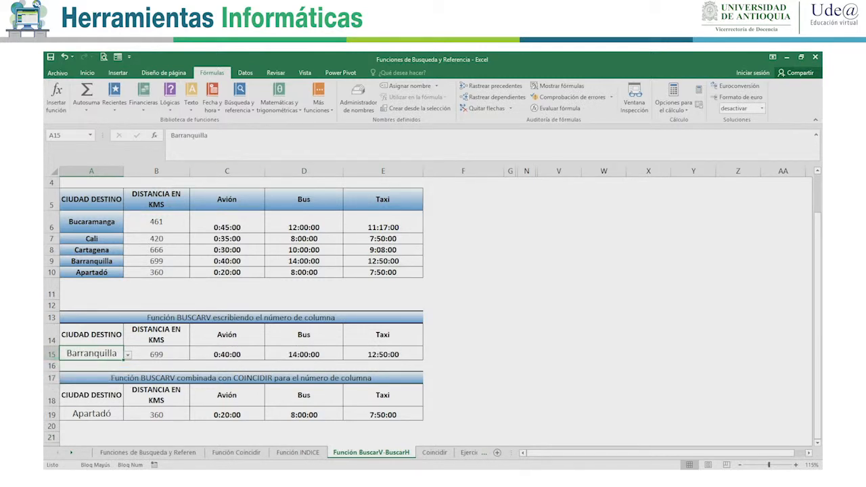
click(87, 73)
click(192, 104)
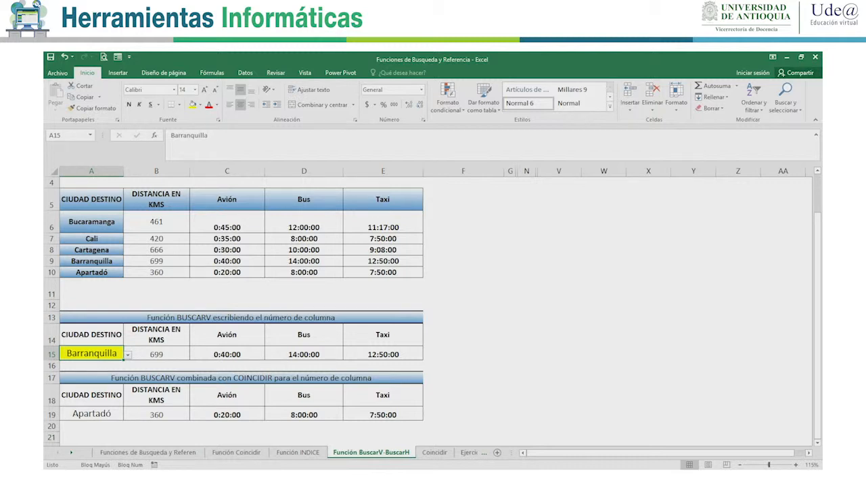
- Change the destination city in A15 to Bucaramanga and clear the existing formulas from B15:E15
click(127, 354)
click(81, 363)
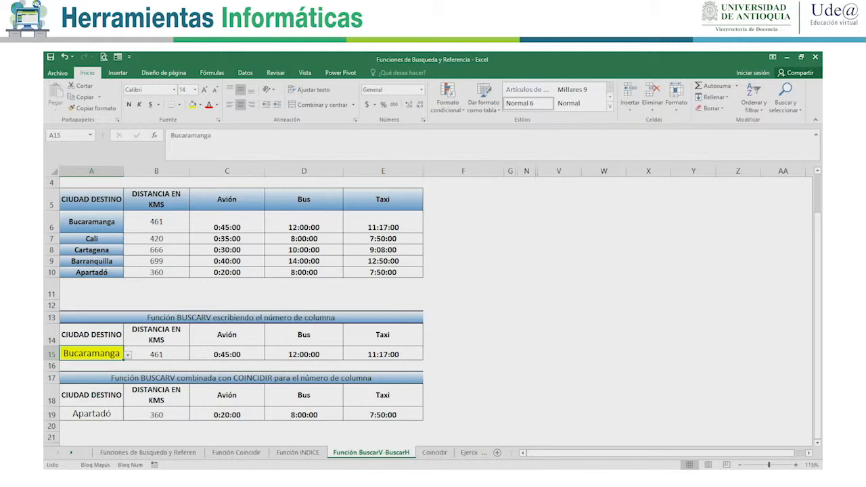
drag(156, 354, 383, 354)
key(Delete)
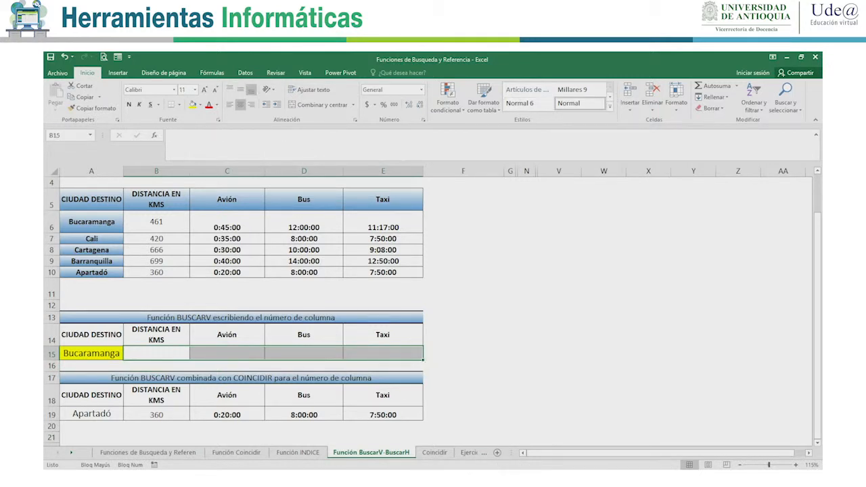
- Start a BUSCARV formula in B15 with A15 as the lookup value and A6:E10 as the table range
click(91, 353)
click(156, 353)
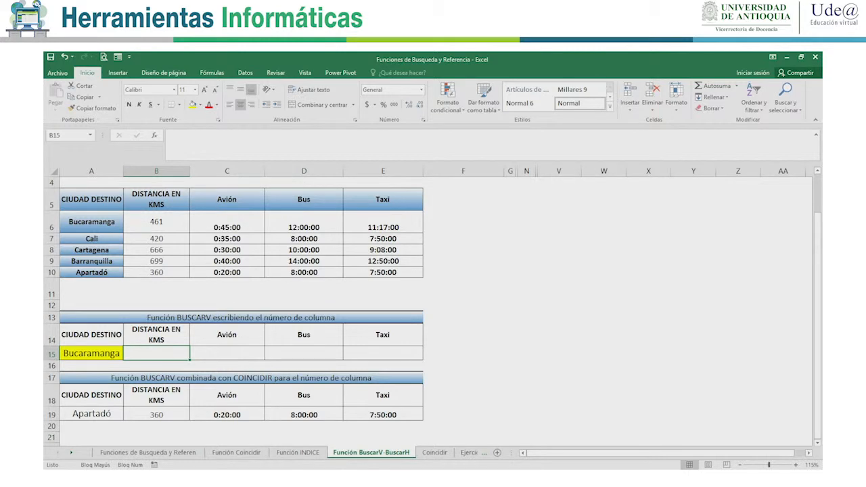
text(=)
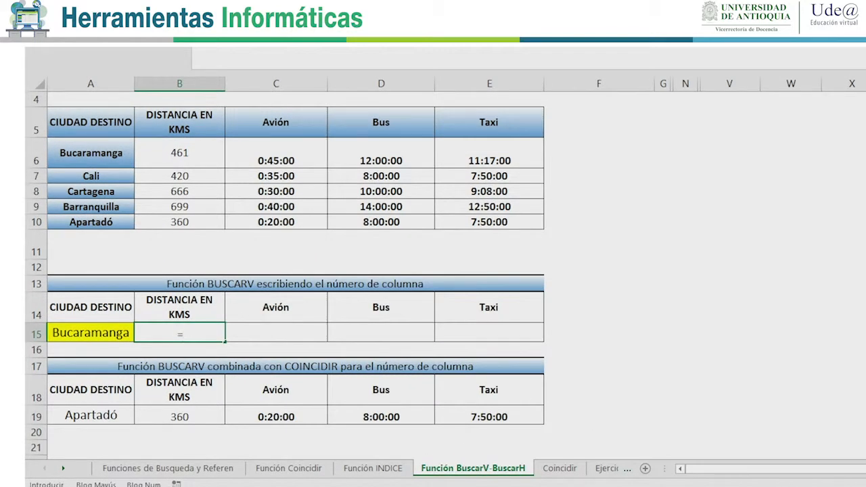
text(BUSC)
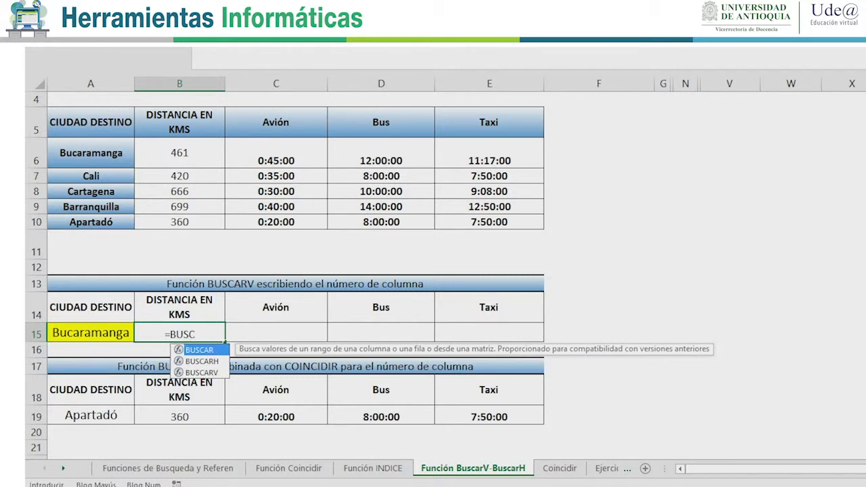
key(Down)
key(Down)
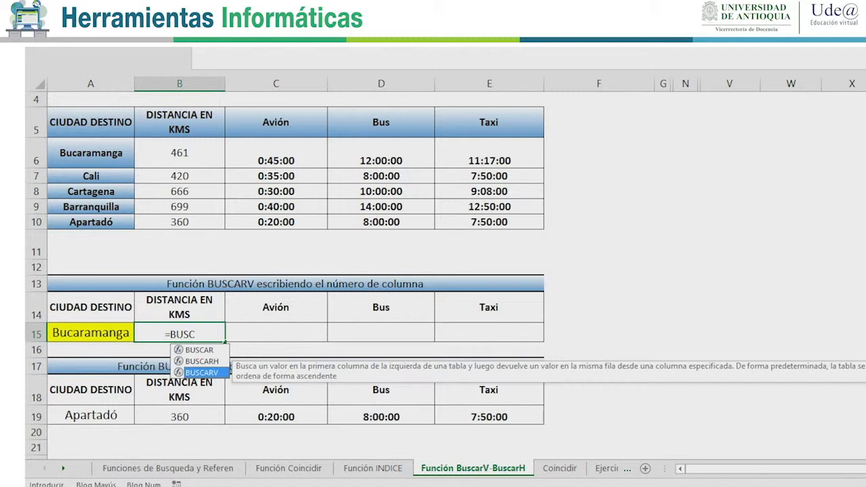
key(Tab)
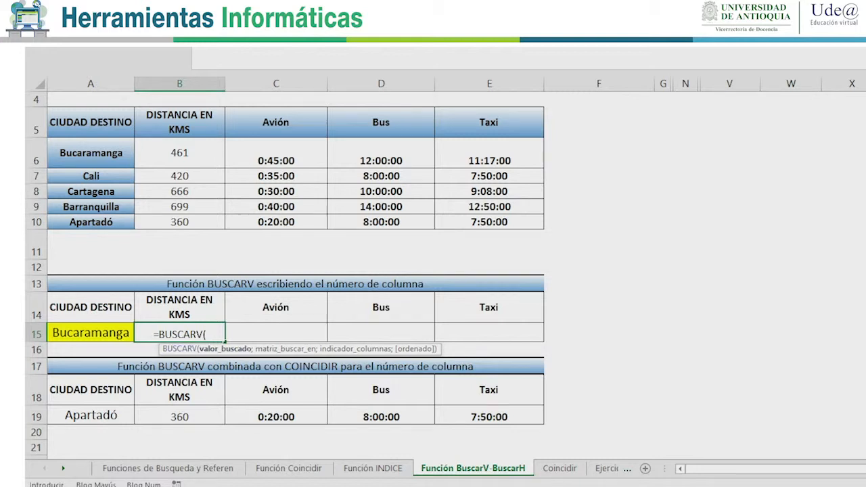
click(91, 332)
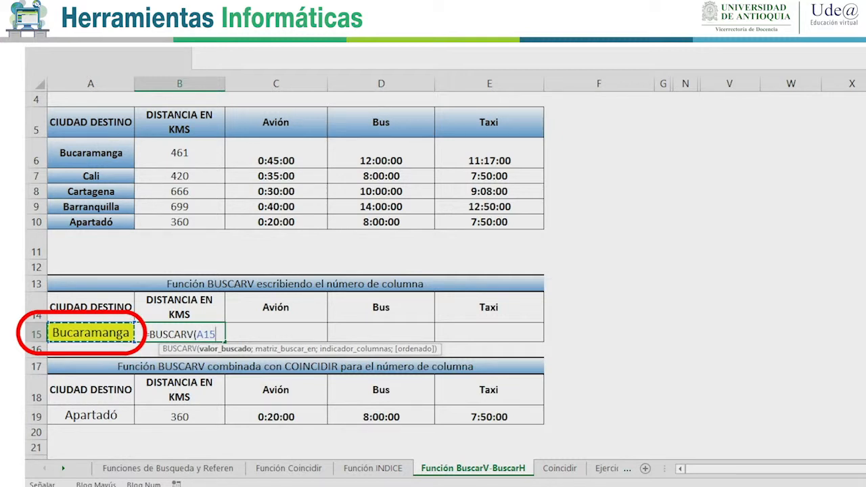
text(;)
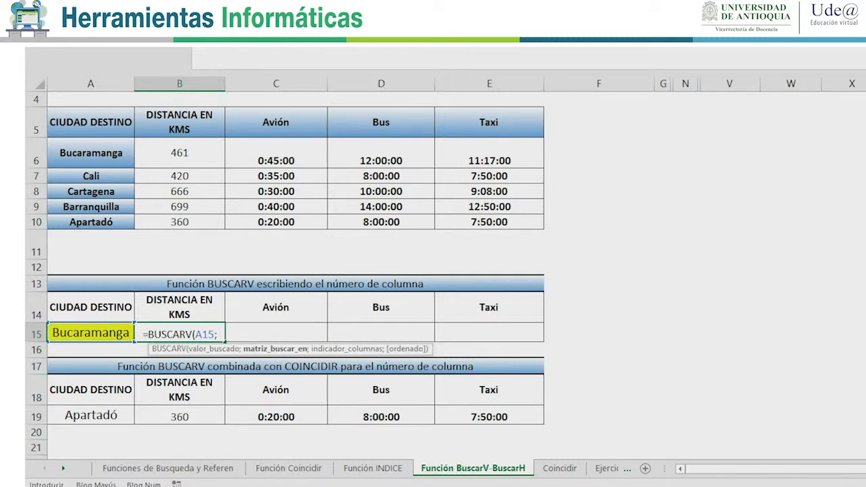
mouse_move(91, 153)
mouse_down()
mouse_move(91, 222)
mouse_move(501, 222)
mouse_up()
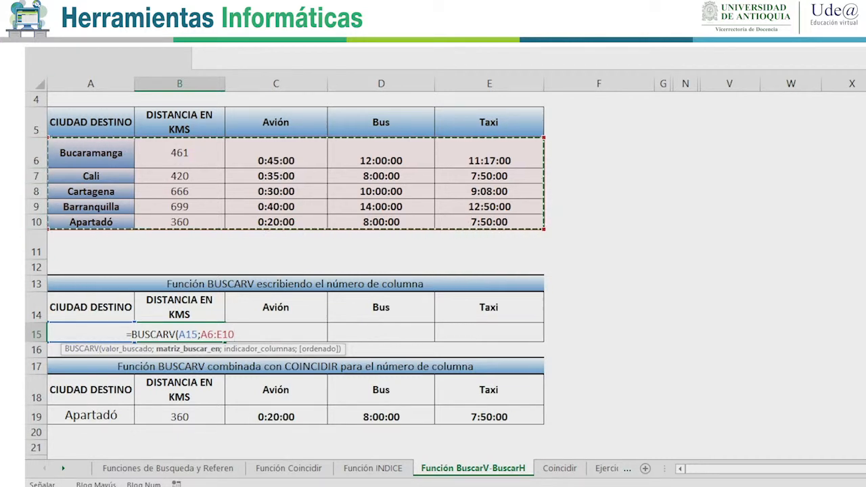
- Complete the B15 formula with column number 2 and FALSO for an exact match, and enter it in the cell
text(;)
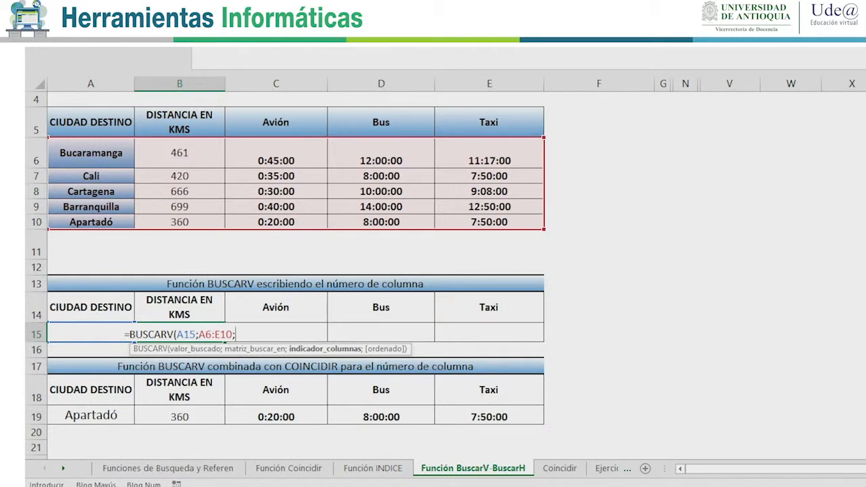
text(2)
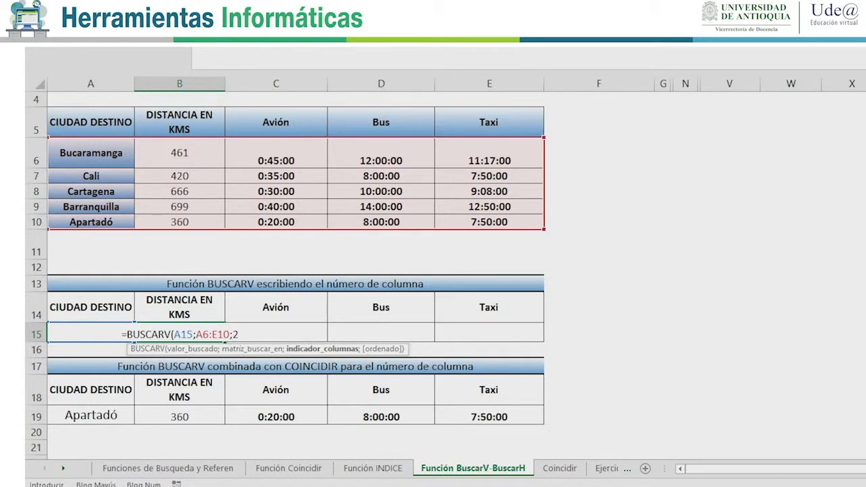
text(;)
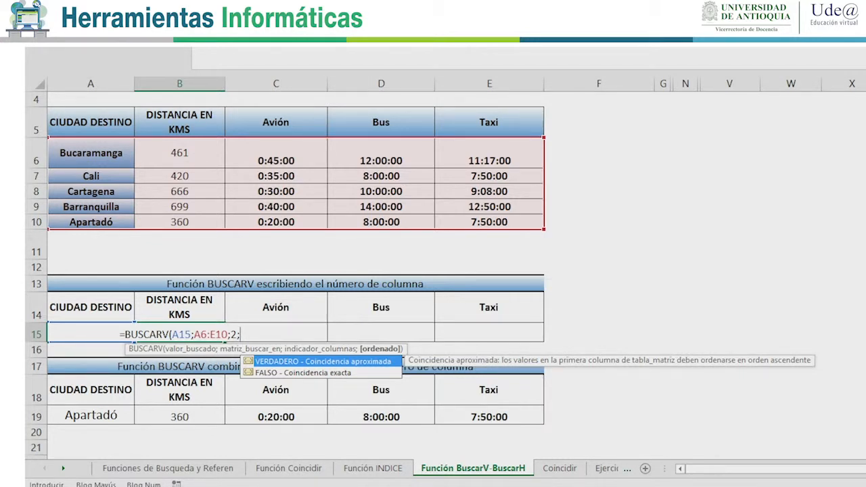
key(Down)
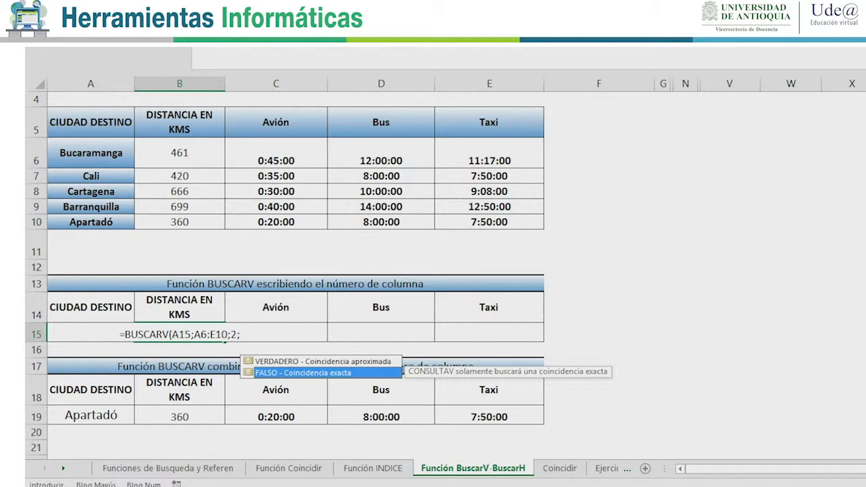
key(Tab)
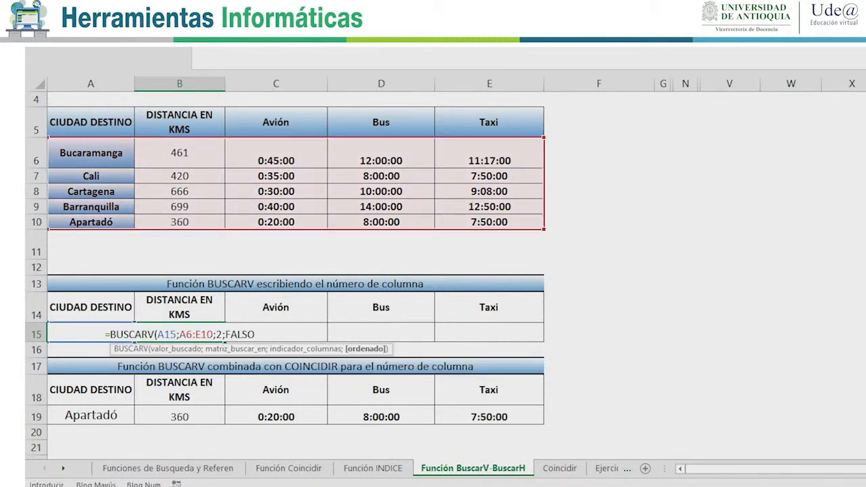
text())
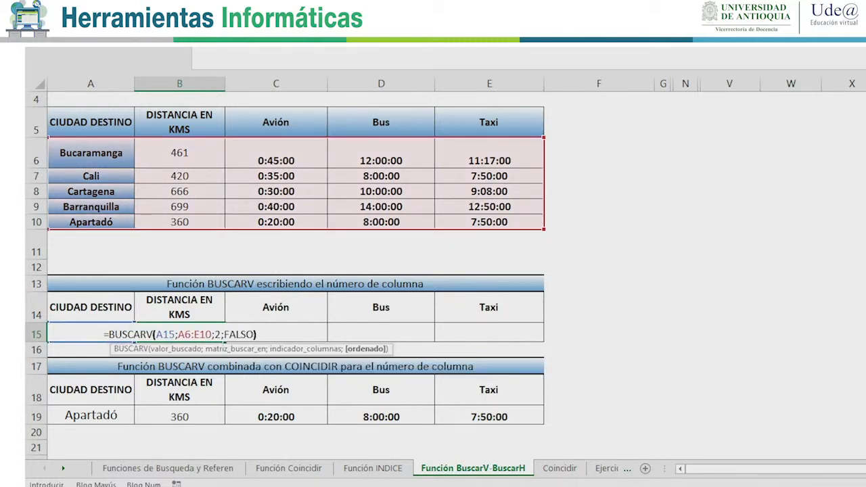
key(ctrl+Return)
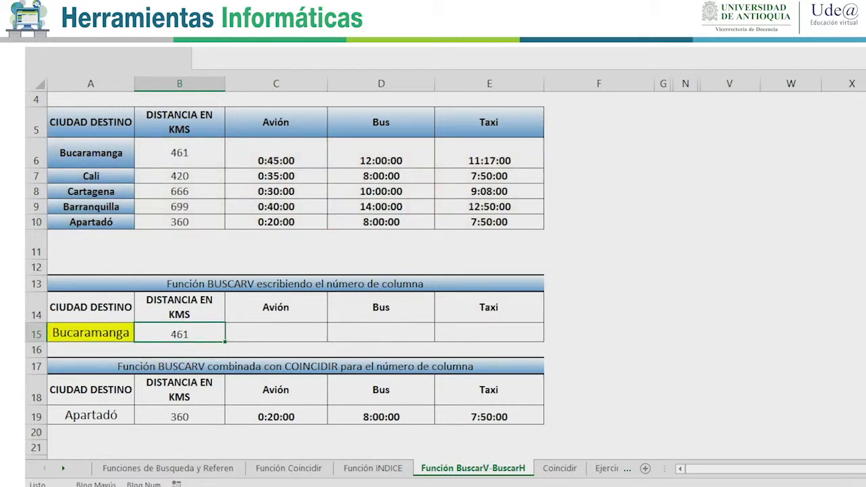
- Start a BUSCARV formula in C15 with A15 as the lookup value and A6:E10 as the table range
click(276, 332)
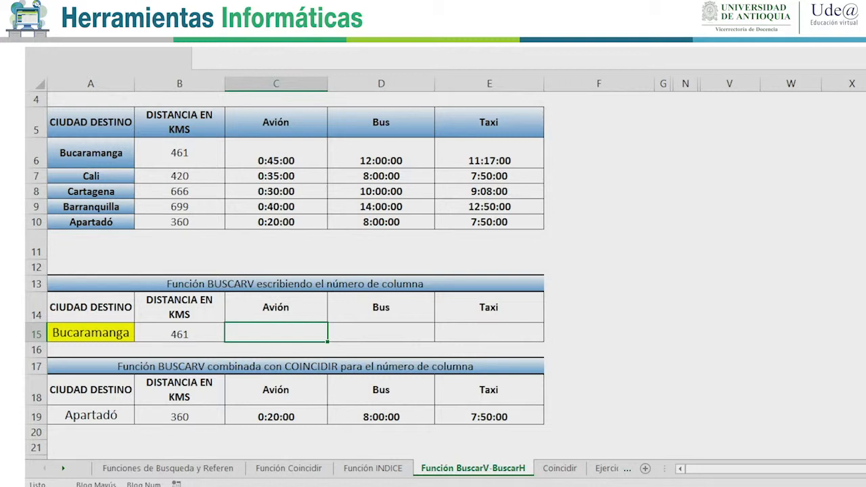
text(=BUSC)
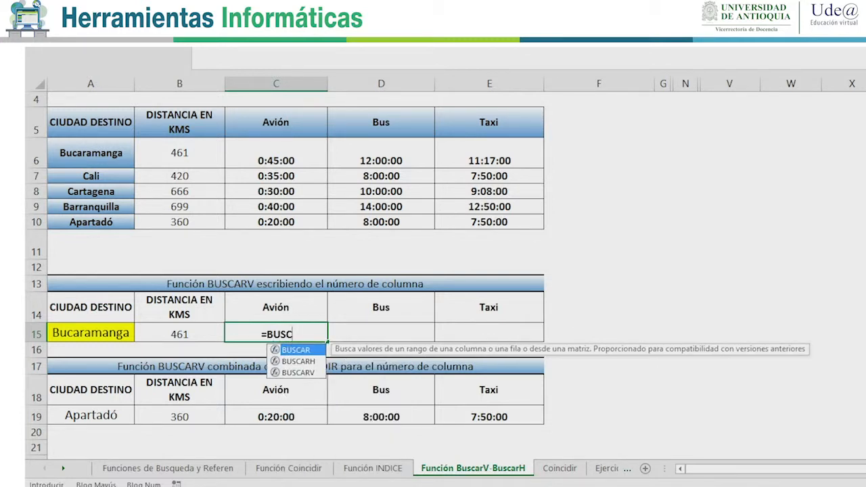
key(Down)
key(Down)
key(Tab)
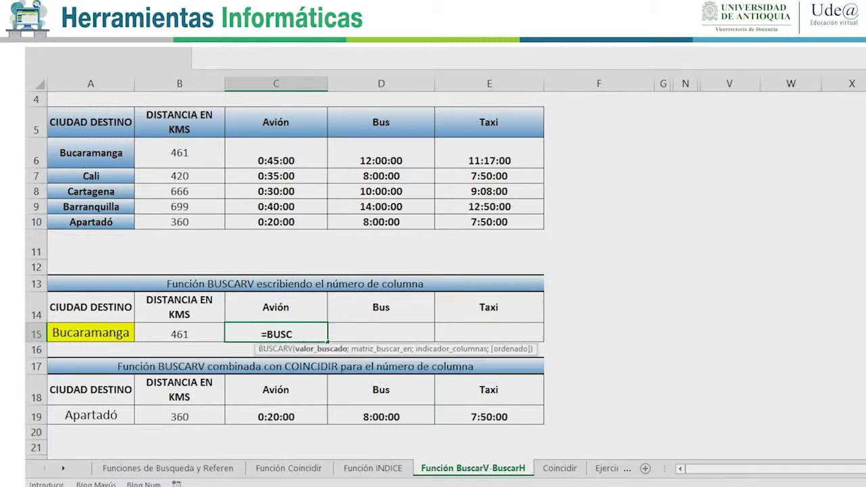
click(91, 333)
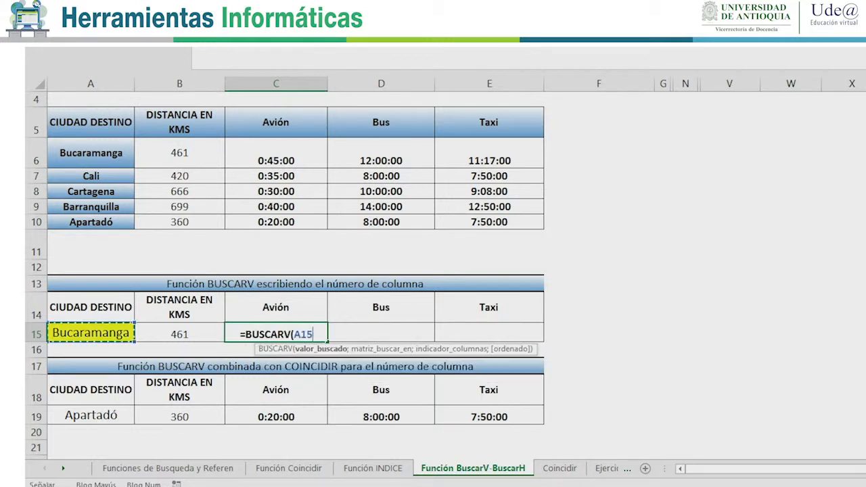
text(;)
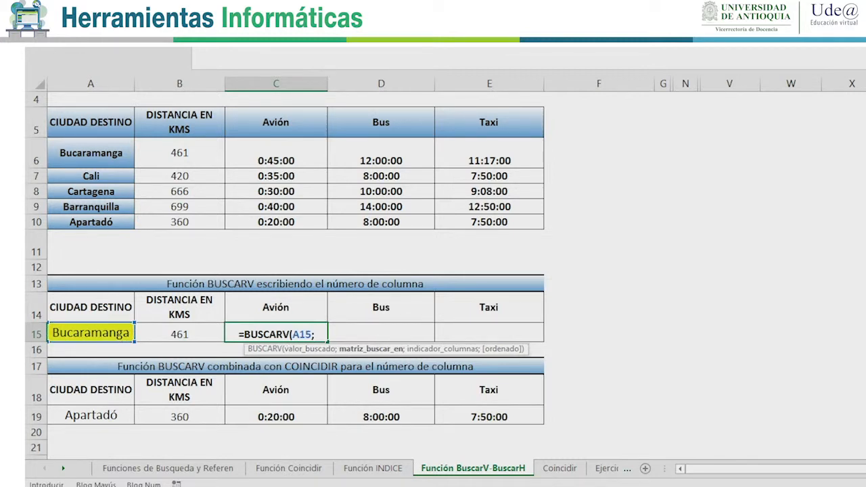
drag(91, 152, 504, 227)
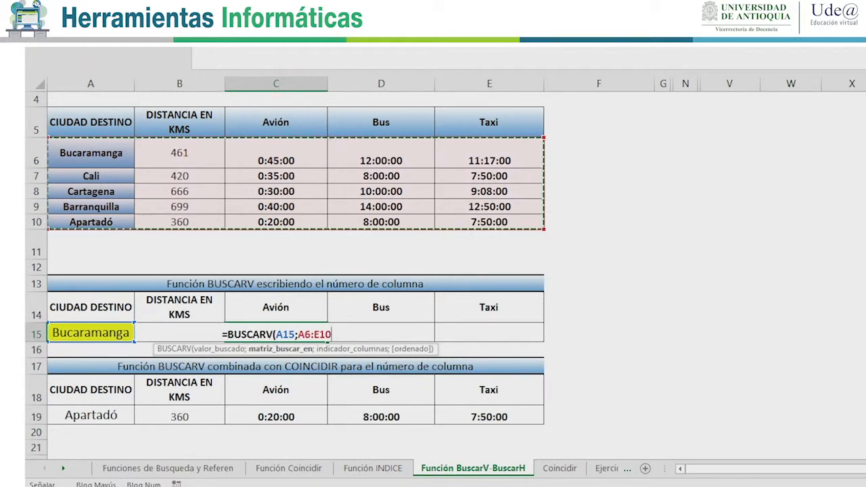
text(;)
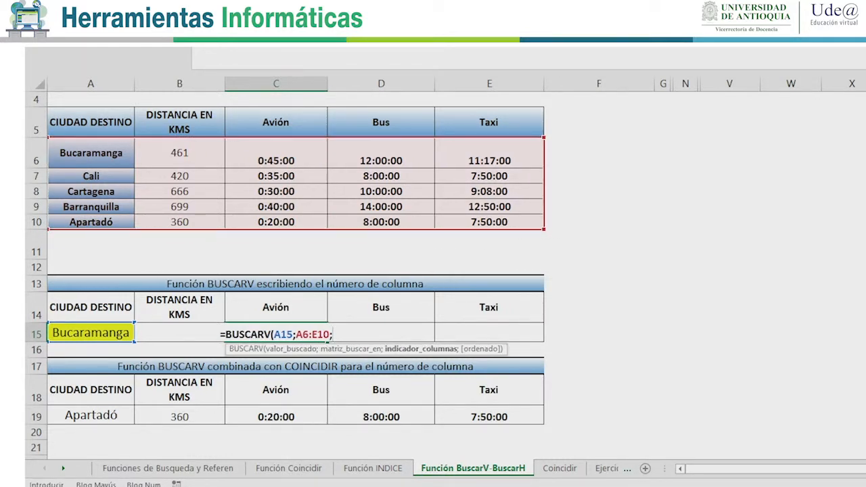
- Complete the C15 formula with column number 3 and FALSO for an exact match, and enter it
text(3)
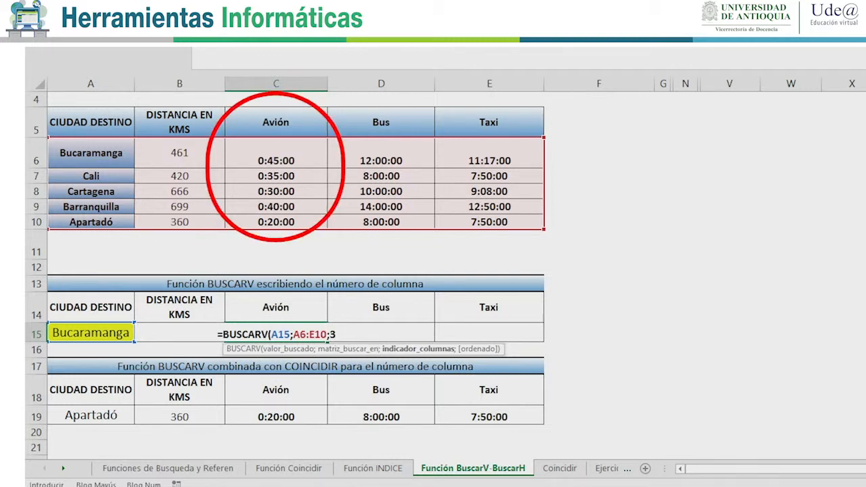
text(;)
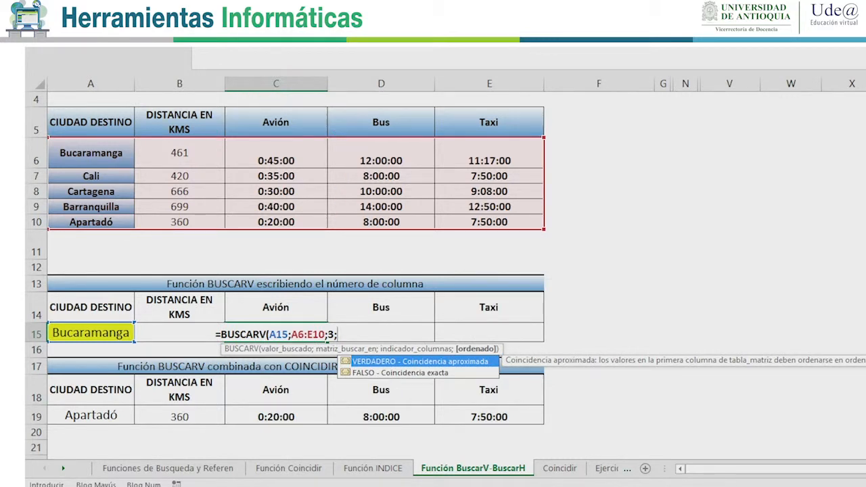
key(Down)
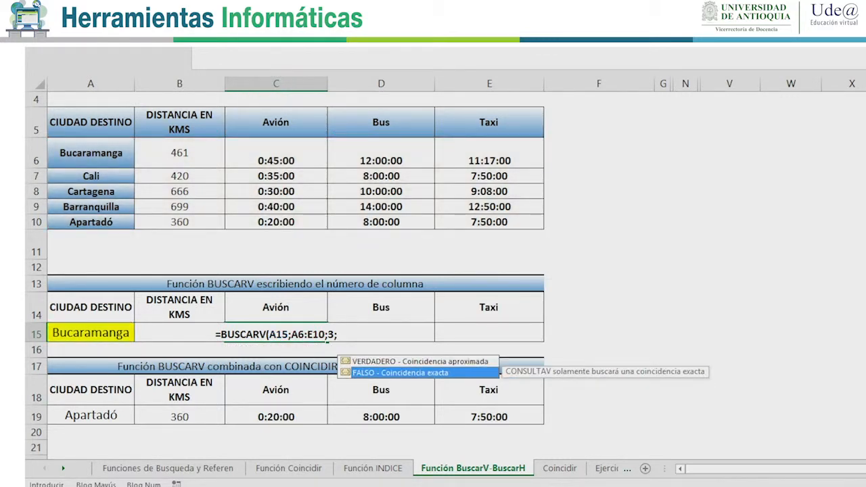
key(Tab)
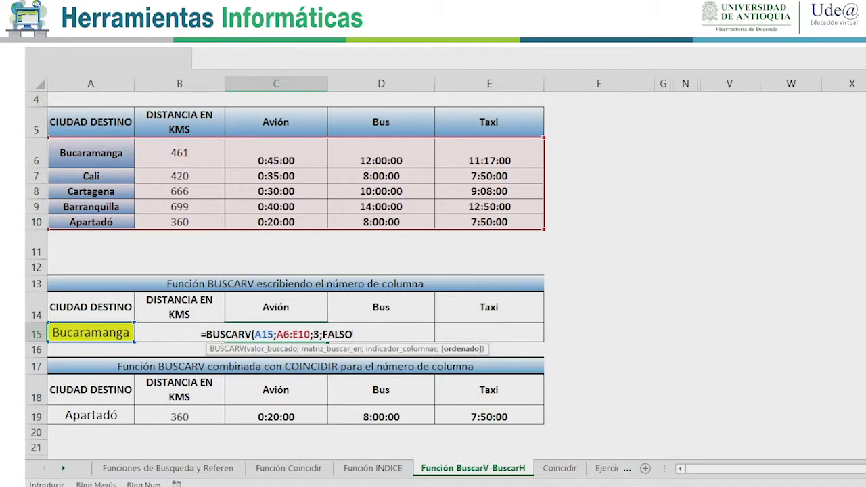
text())
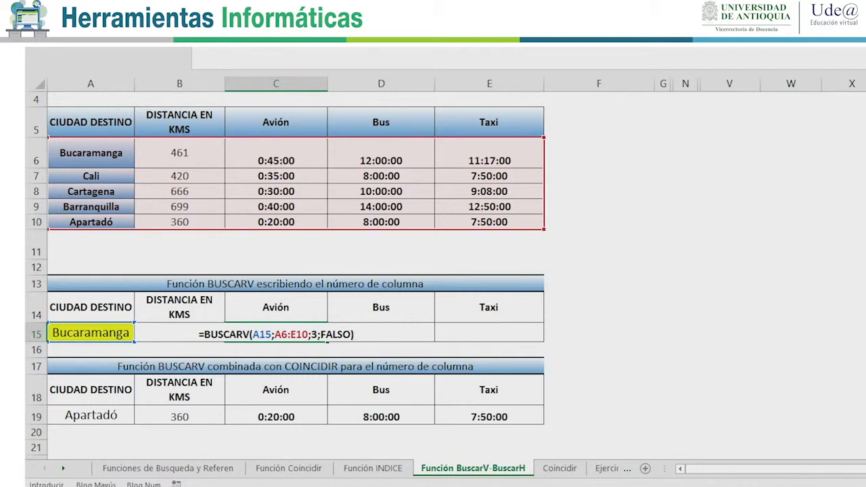
key(Return)
- Start a BUSCARV formula in D15 that looks up A15 in the table range A6:E10
key(Up)
key(Right)
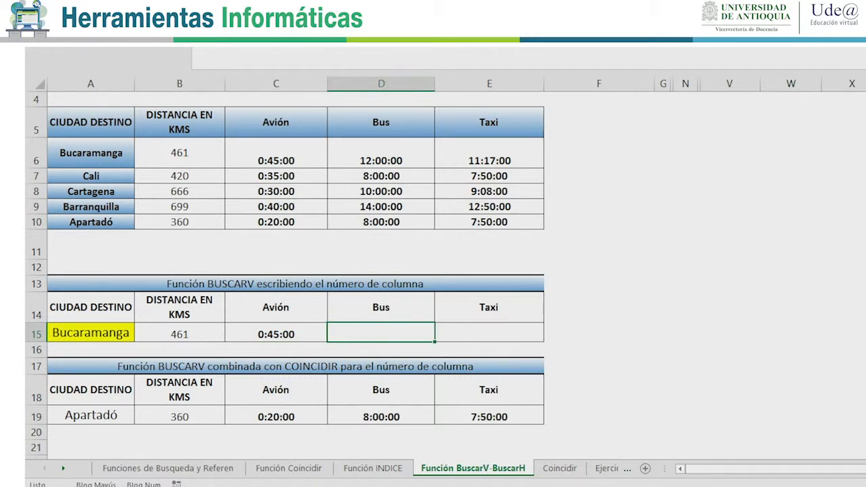
text(=BUS)
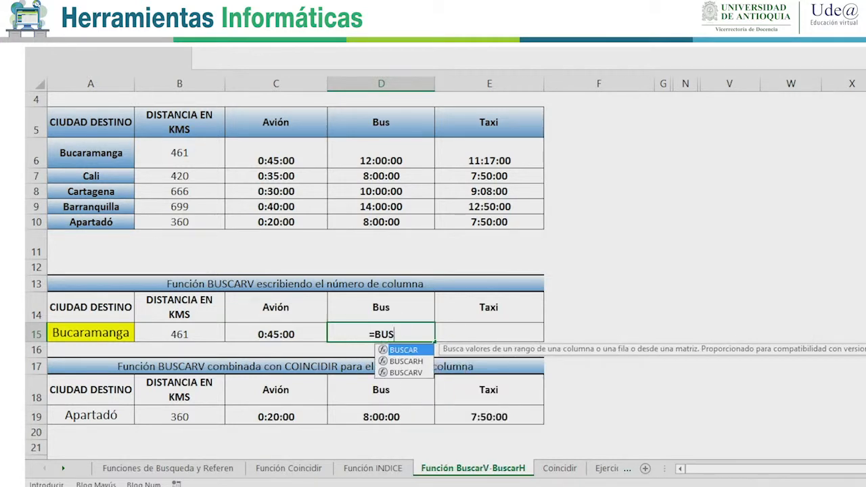
key(Down)
key(Down)
key(Tab)
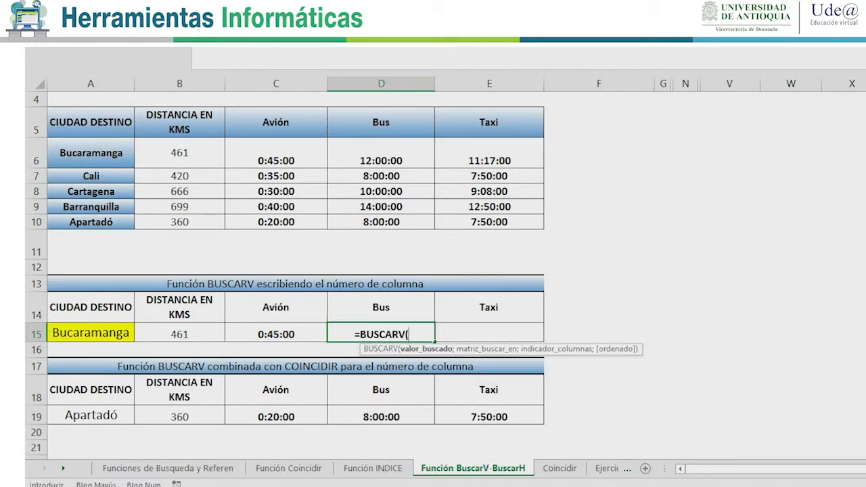
click(91, 333)
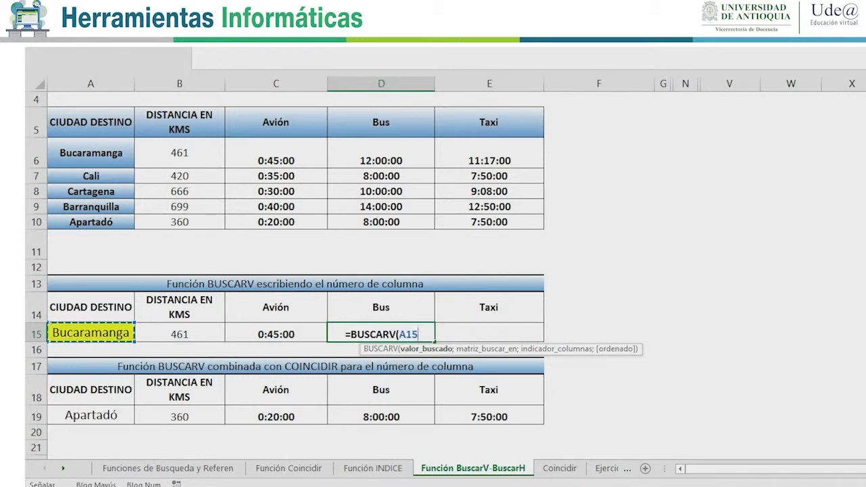
text(;)
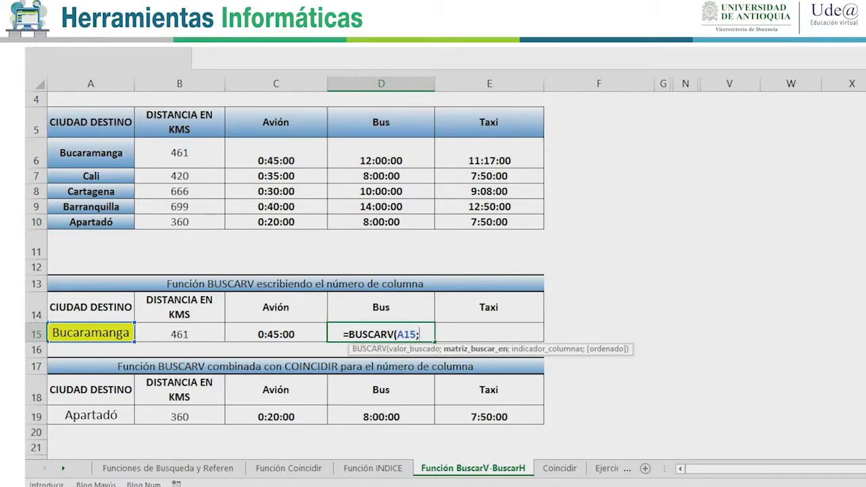
drag(91, 153, 541, 228)
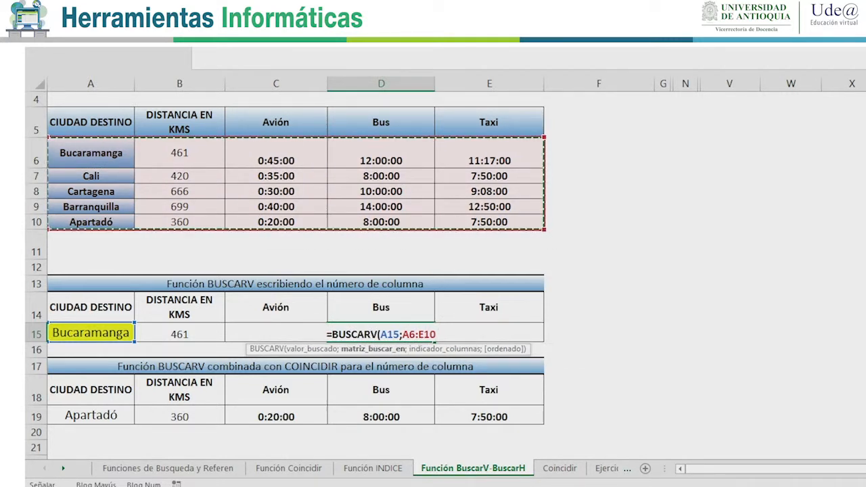
text(;)
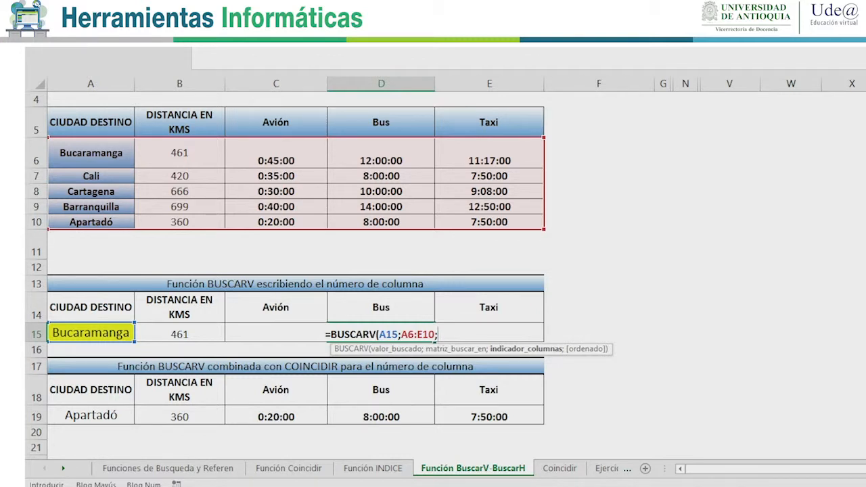
- Finish the D15 formula with column number 4 and FALSO for an exact match, and enter it
text(4;)
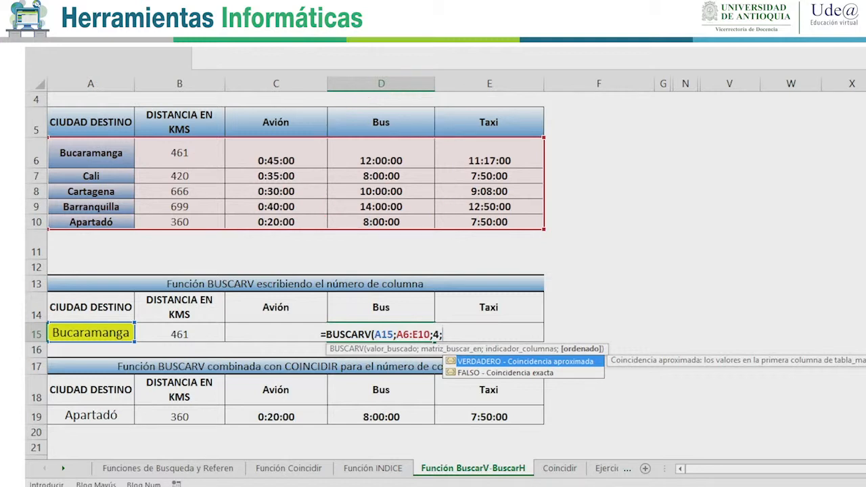
text(FALSO)
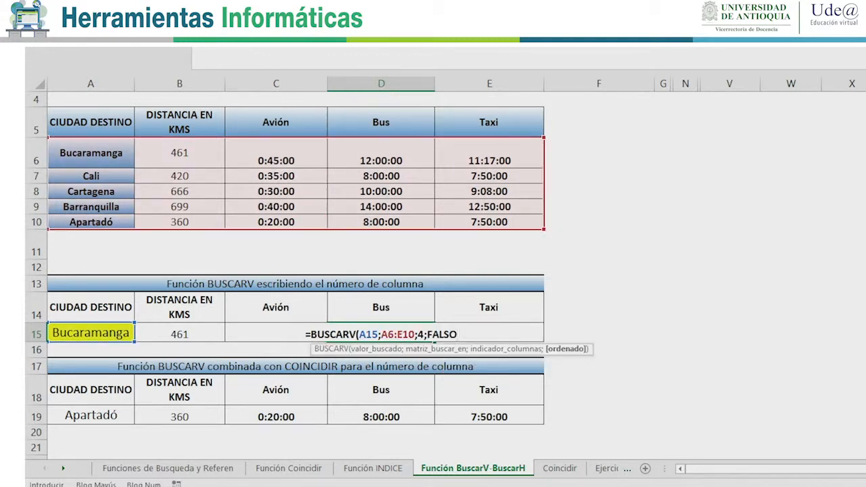
key(ctrl+Return)
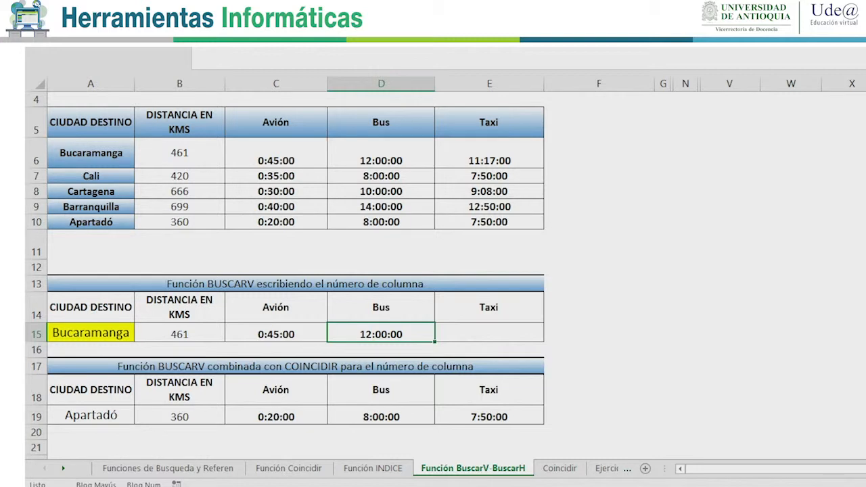
- Begin the Taxi lookup in E15 with BUSCARV, using A15 as the lookup value and A6:E10 as the table
click(489, 332)
text(=BUS)
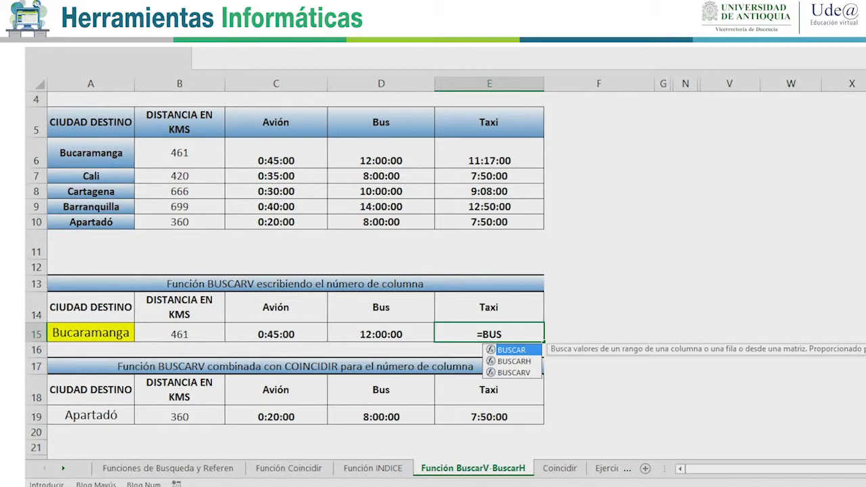
text(CARV()
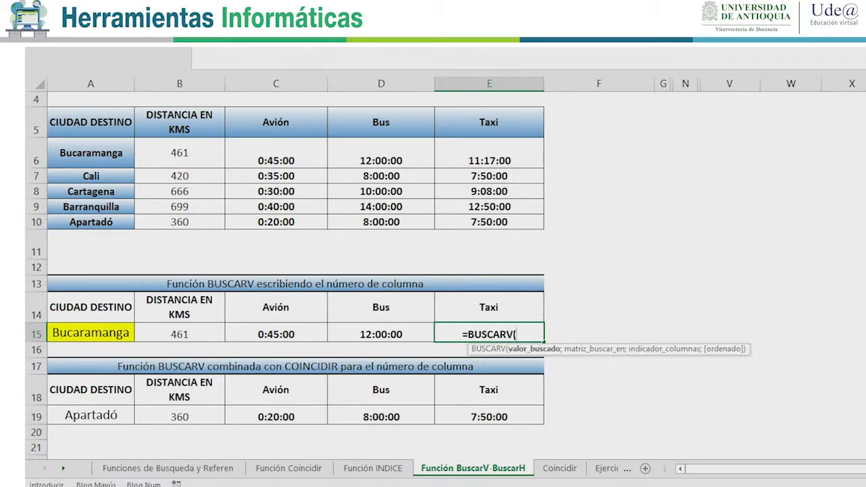
click(90, 332)
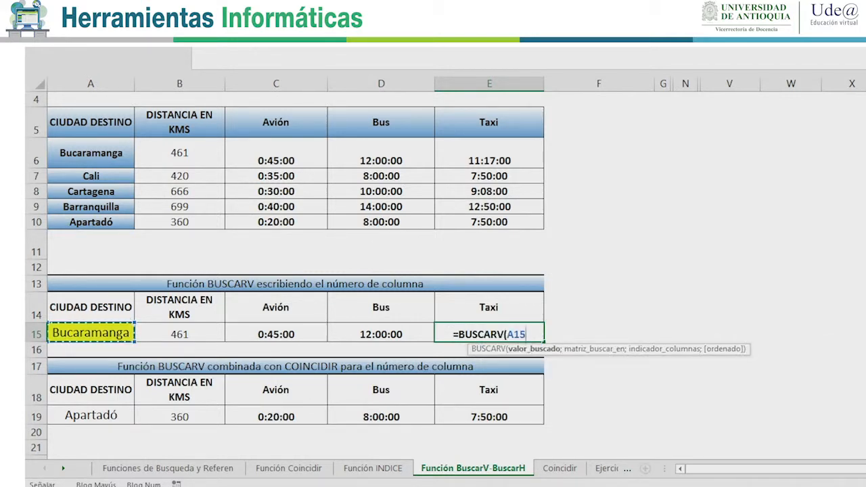
text(;)
drag(90, 153, 514, 223)
- Complete the E15 formula with column number 5 and FALSO for an exact match, and enter it
text(;5)
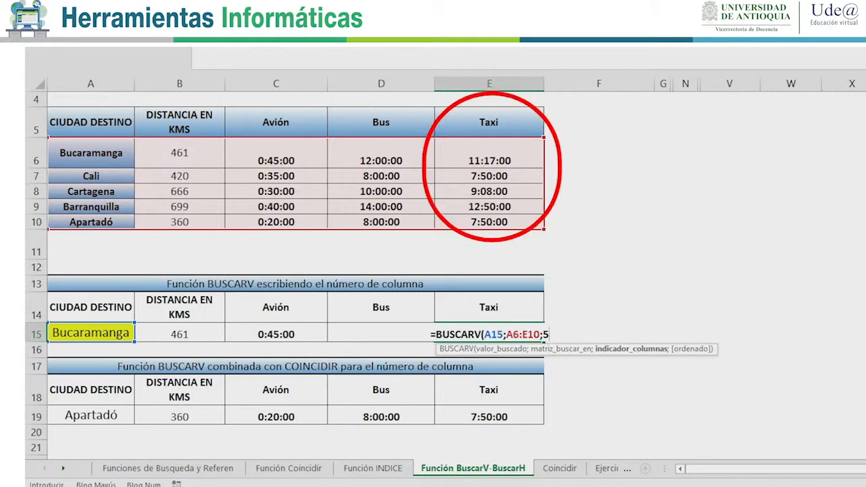
text(;FALSO)
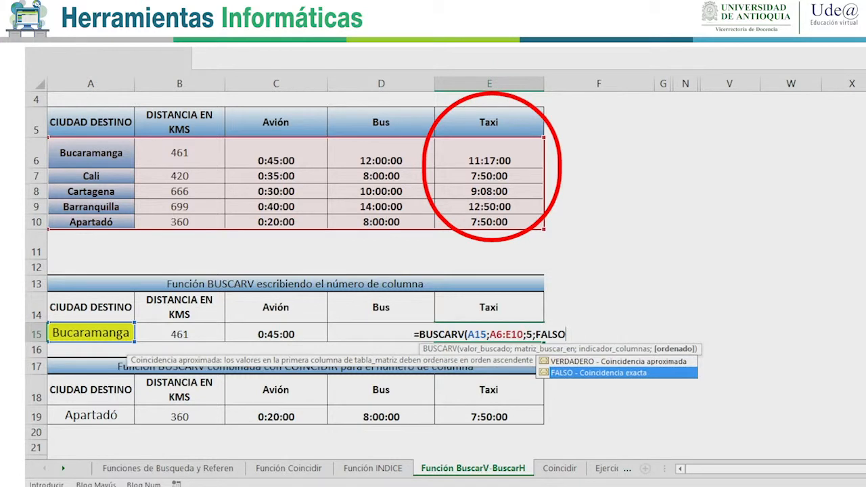
text())
key(Return)
- Change the destination city in A15 to Cartagena using the cell's list of cities
key(Up)
key(Home)
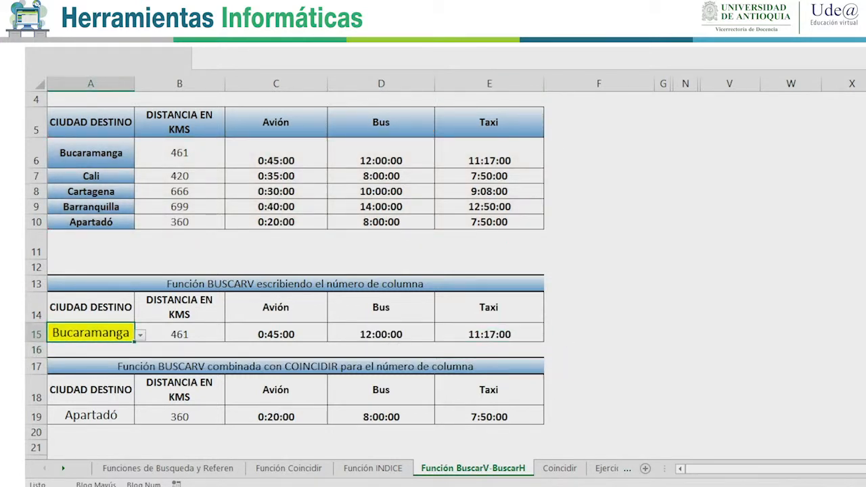
key(alt+Down)
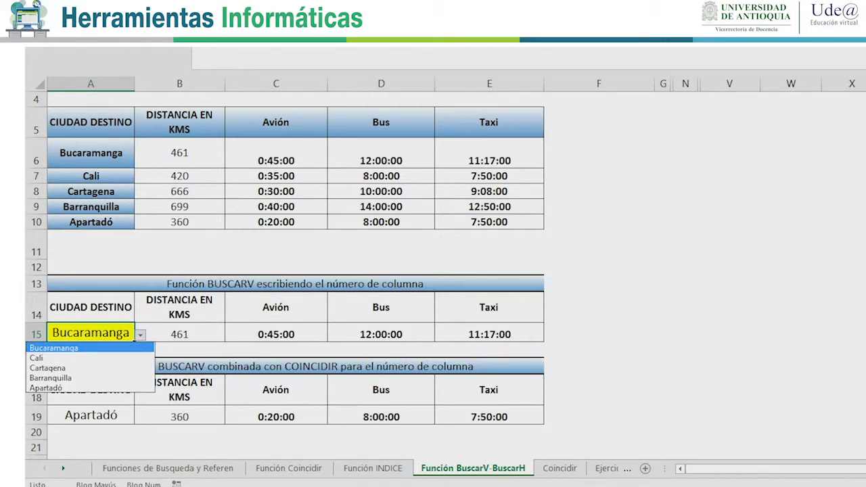
key(Down)
key(Down)
key(Down)
key(Down)
key(Up)
key(Up)
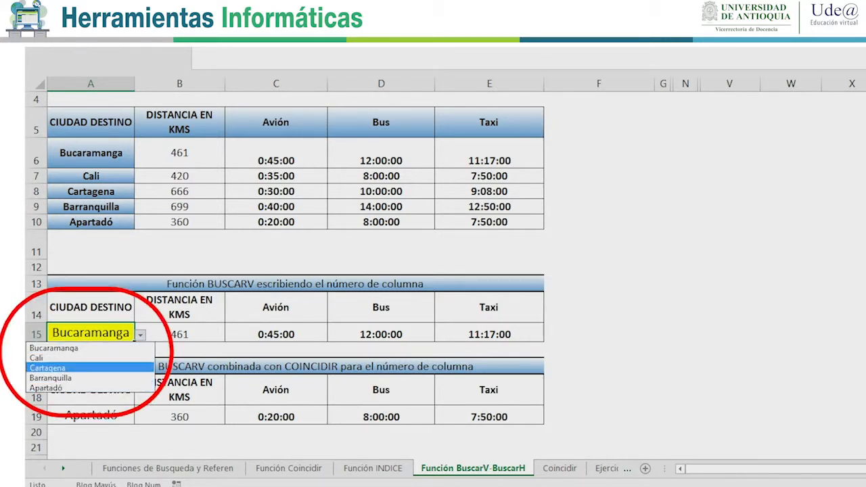
key(Return)
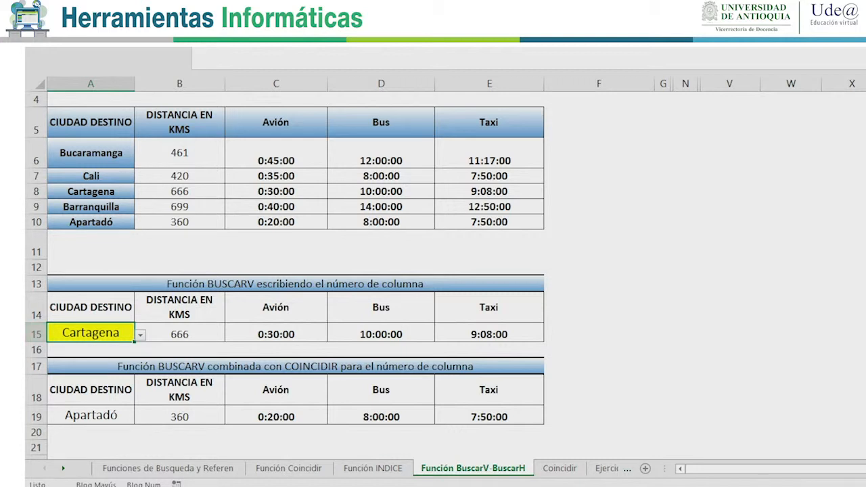
- Compare Cartagena's source values in B8:E8 with the lookup results in row 15
click(179, 191)
drag(179, 191, 489, 192)
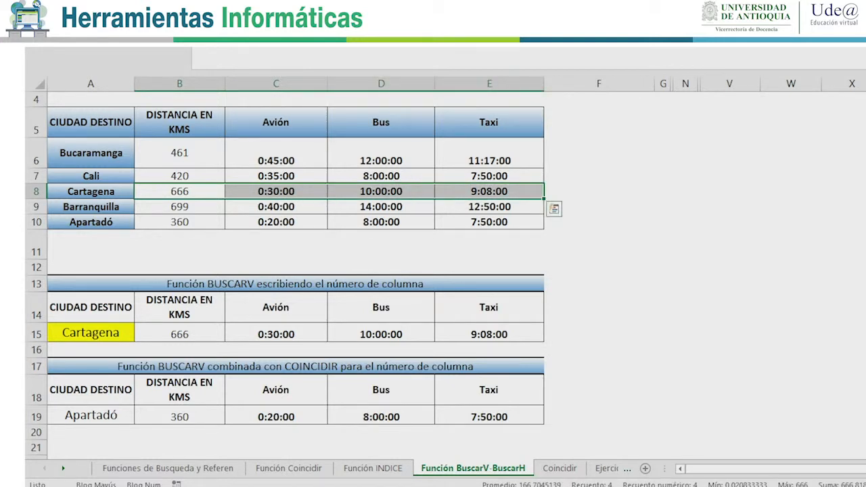
ctrl+drag(90, 333, 489, 334)
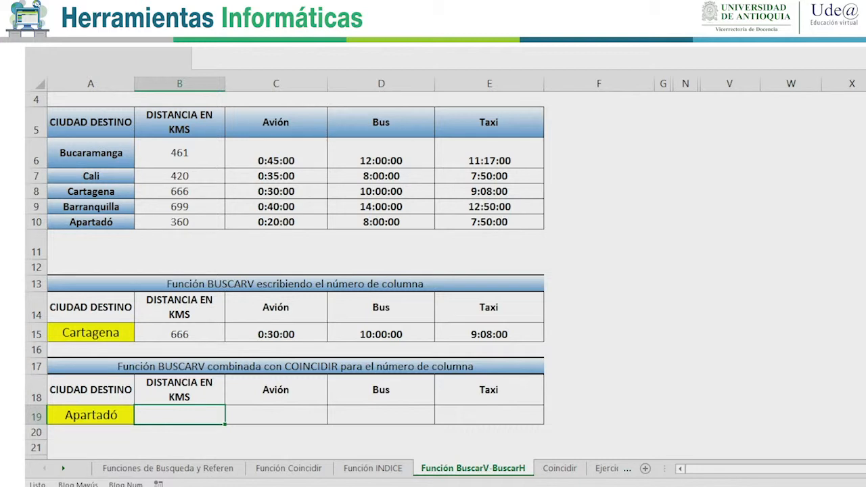
- Begin the distance lookup in B19 with BUSCARV, using the absolute reference $A$19 as the lookup value
drag(225, 424, 507, 419)
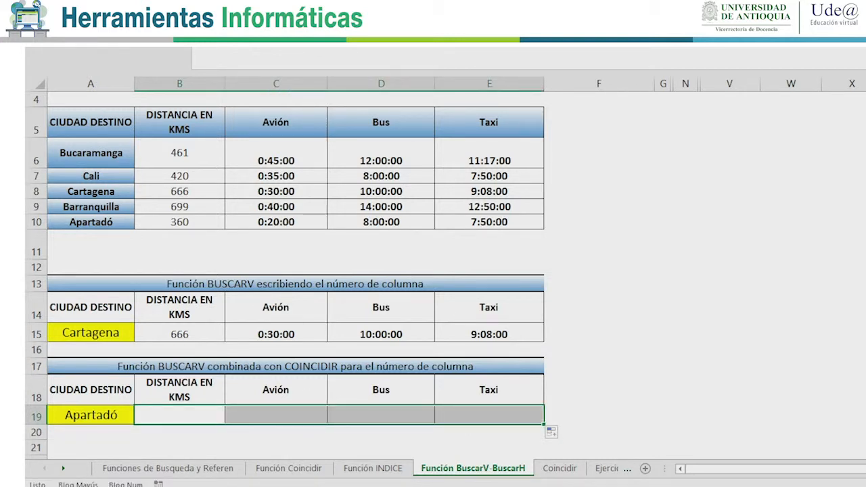
click(179, 415)
text(=BU)
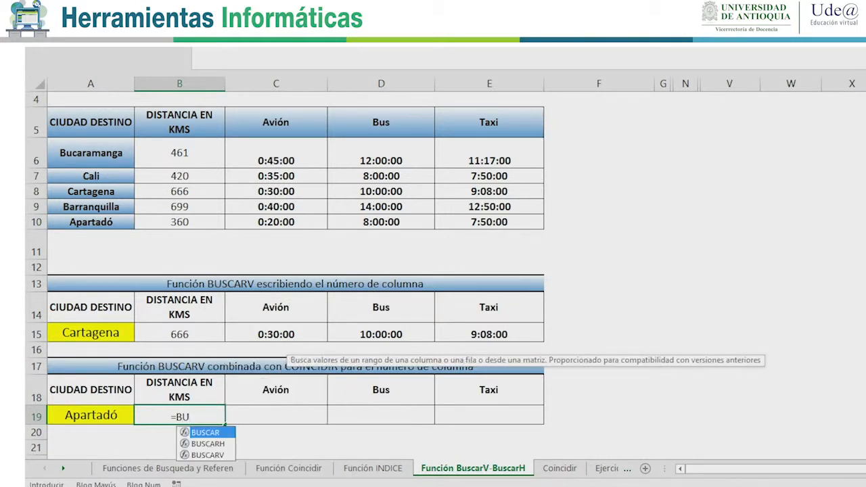
key(Down)
key(Down)
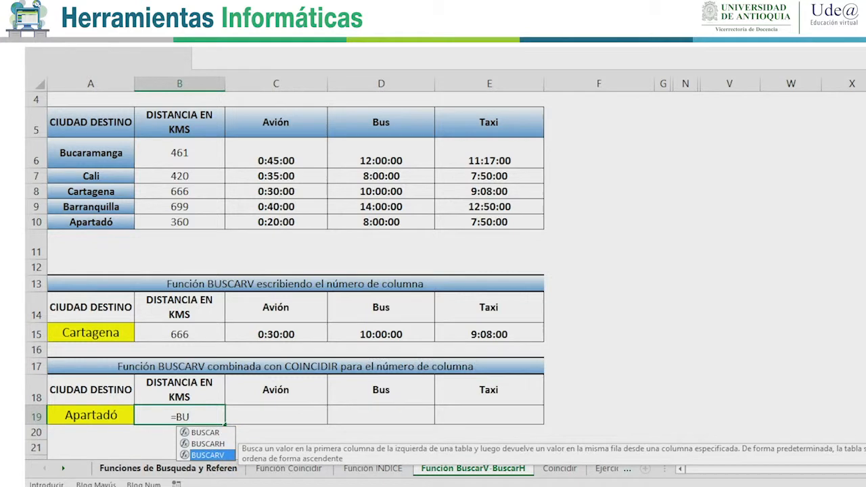
key(Tab)
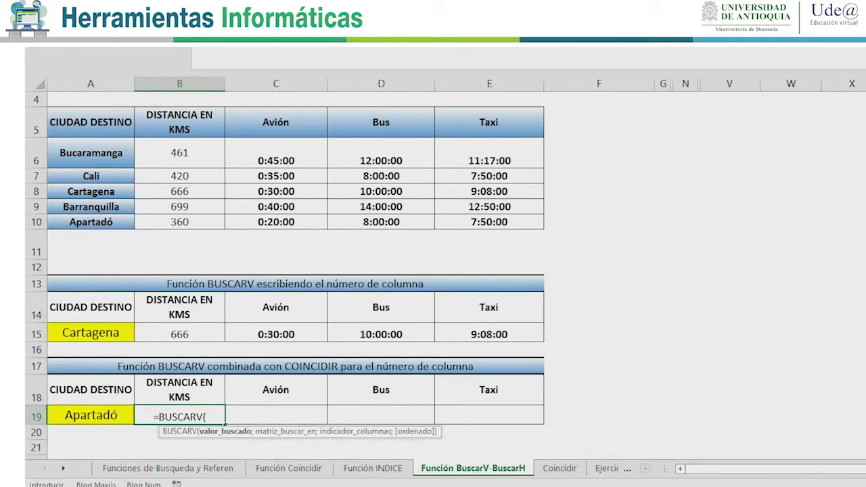
click(91, 416)
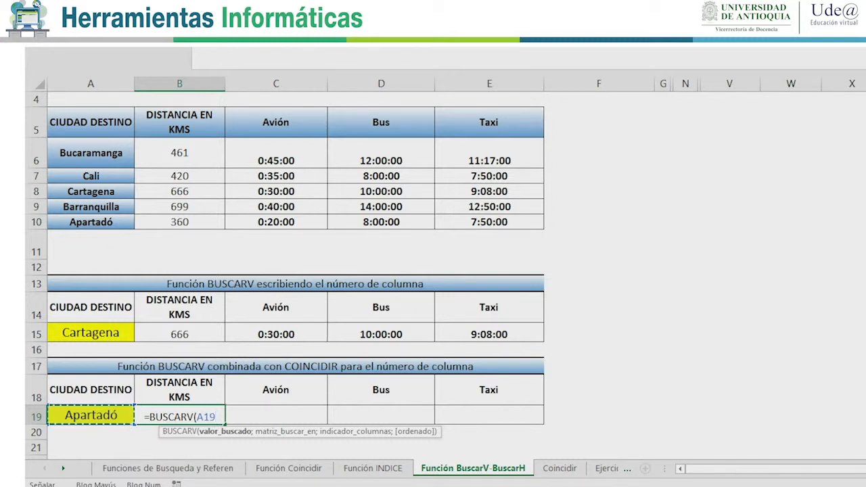
key(F4)
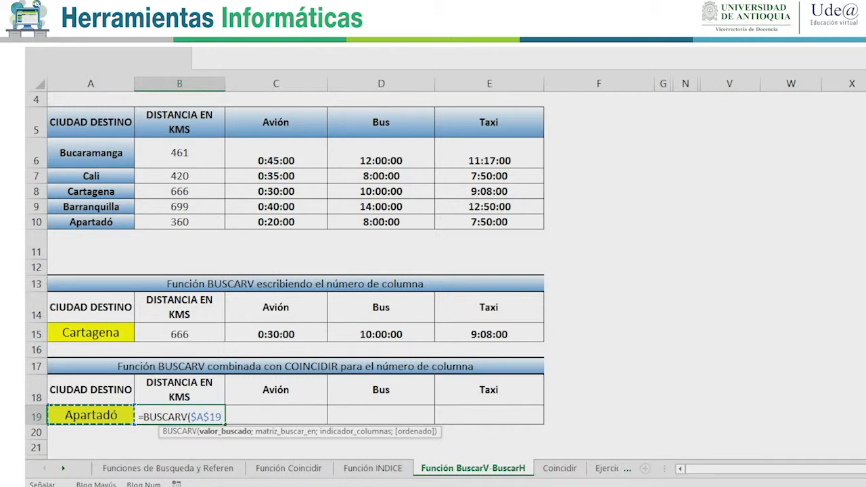
text(;)
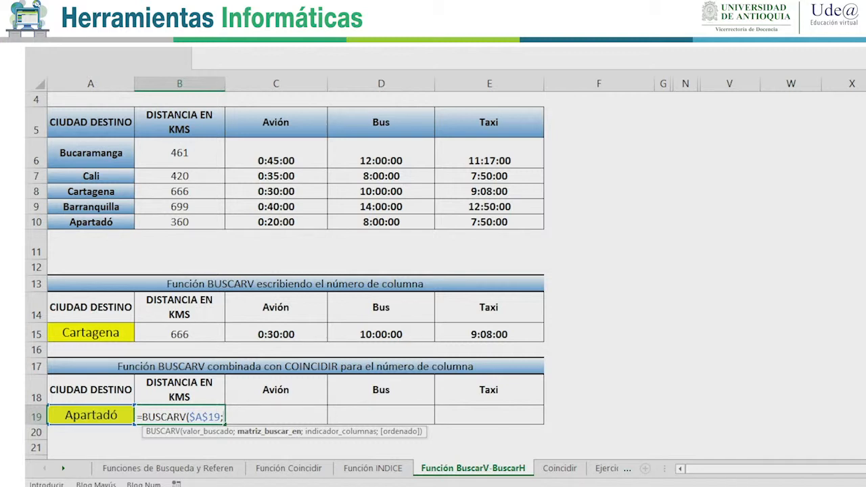
- Set the absolute range $A$6:$E$10 as the lookup table of the B19 formula
click(90, 153)
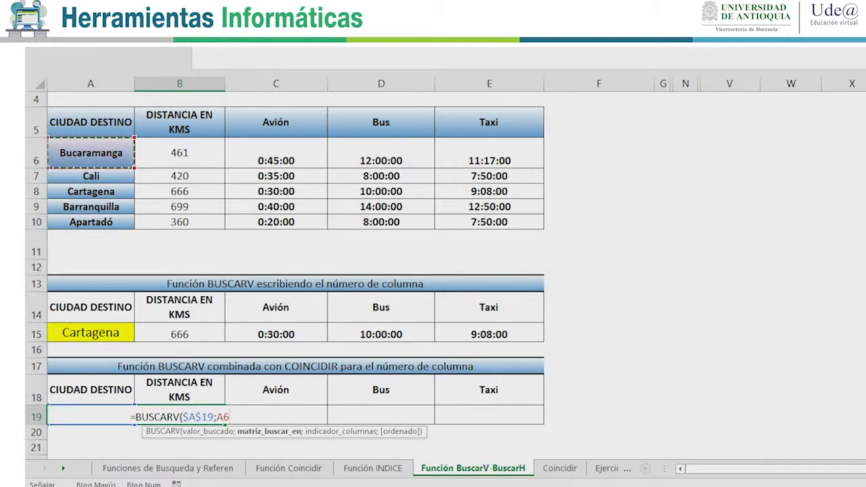
mouse_move(91, 153)
mouse_down()
mouse_move(115, 203)
mouse_move(210, 246)
mouse_move(318, 226)
mouse_move(541, 223)
mouse_up()
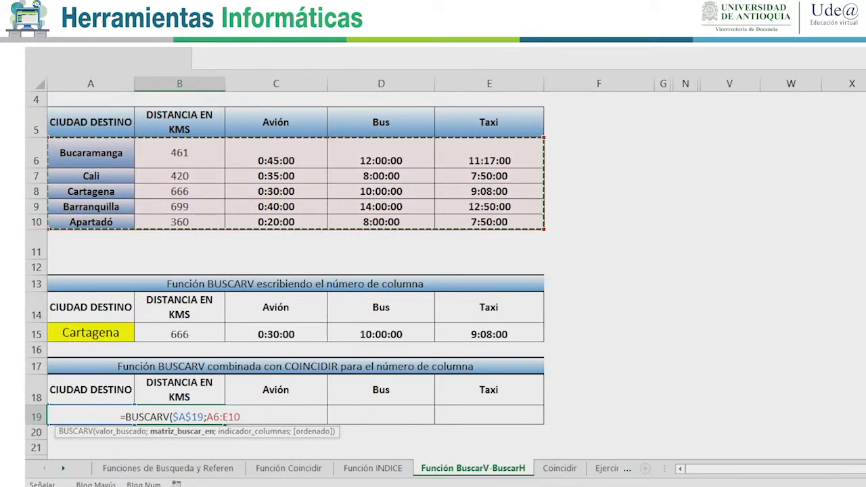
key(F4)
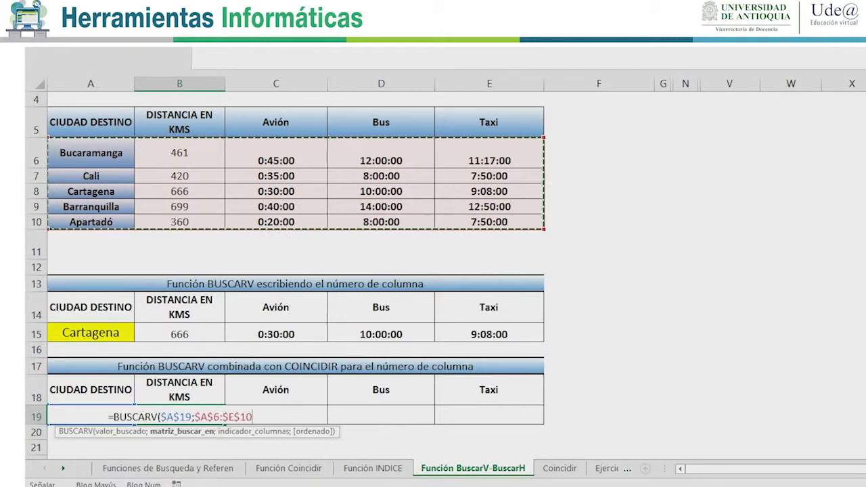
text(;)
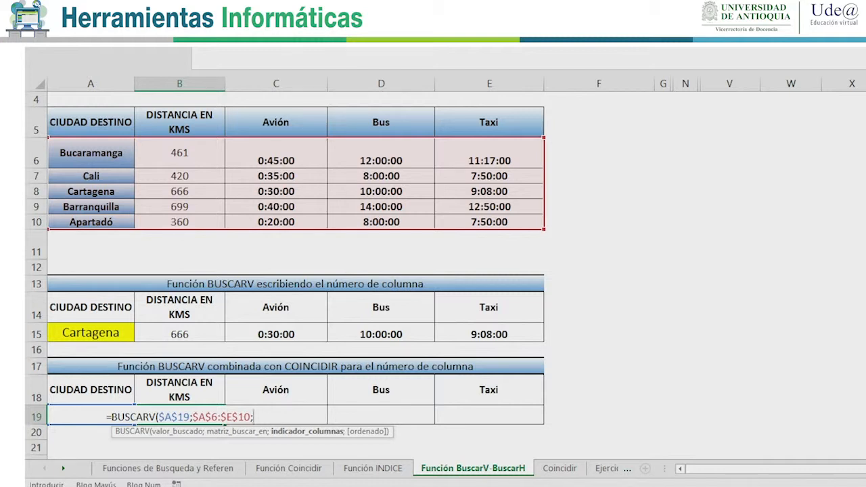
- Nest COINCIDIR as the column indicator in the B19 formula, with the relative reference B18 as its lookup value
text(C)
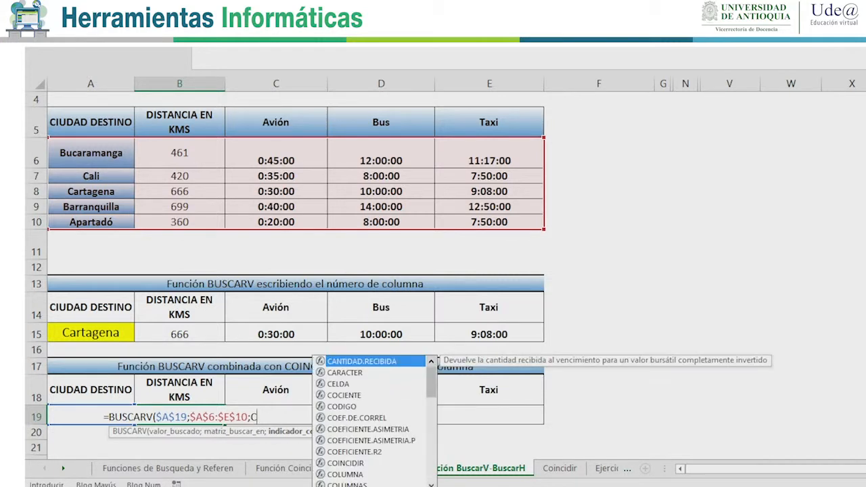
text(OIN)
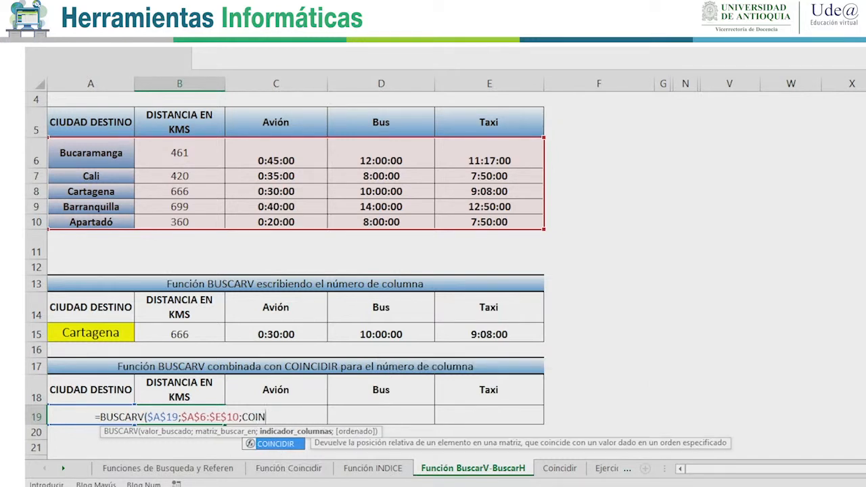
key(Tab)
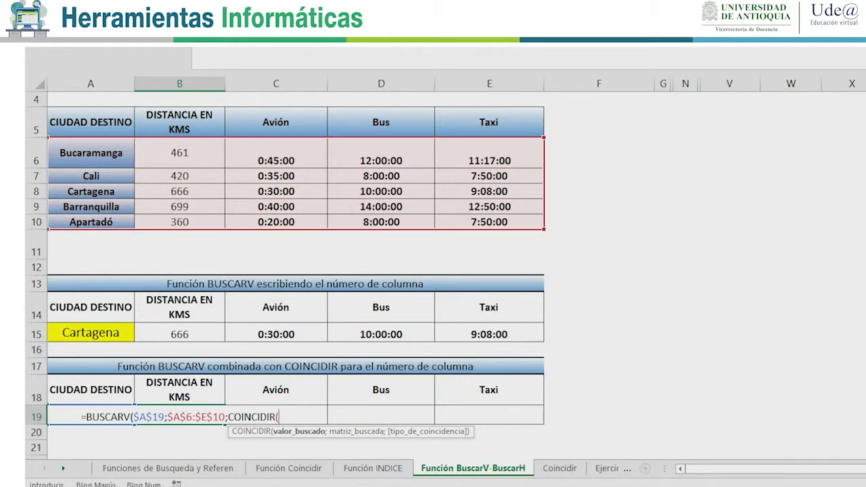
key(Up)
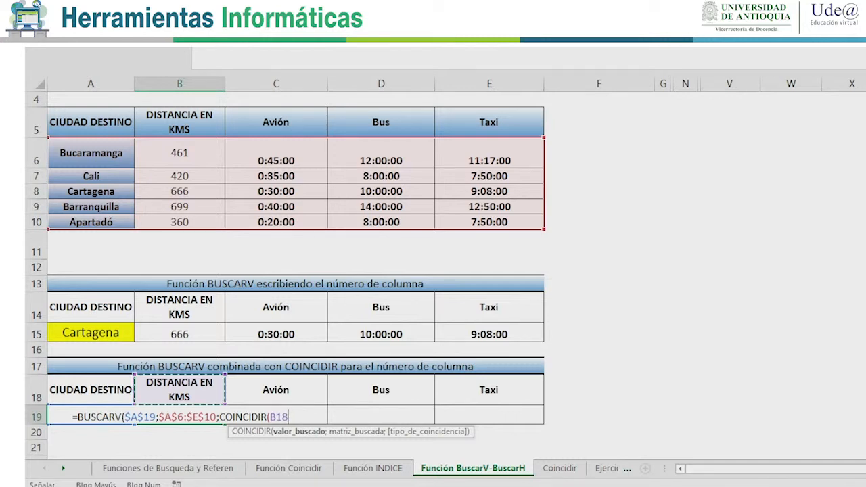
text(;)
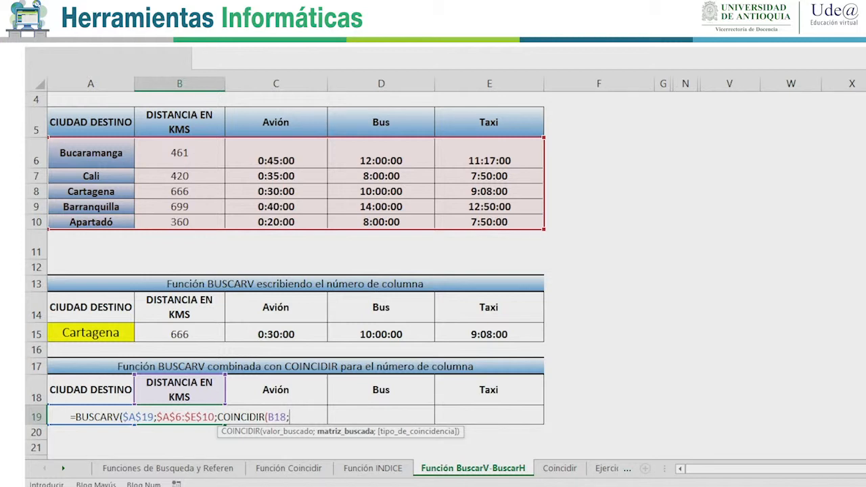
- Complete COINCIDIR with the absolute header range $A$5:$E$5 and match type 0 for an exact match
click(179, 122)
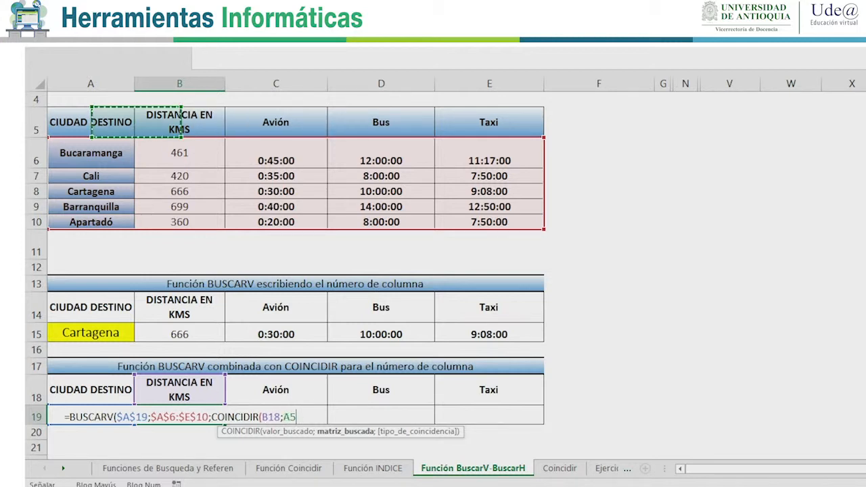
click(90, 123)
drag(91, 123, 545, 139)
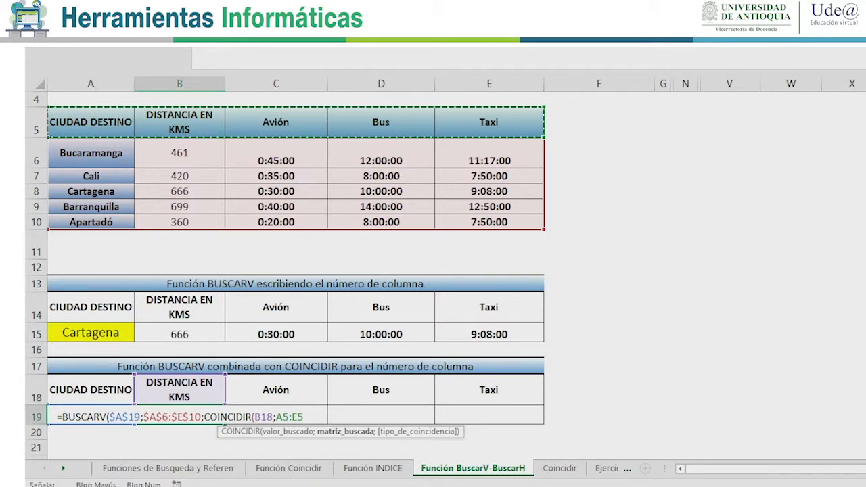
key(F4)
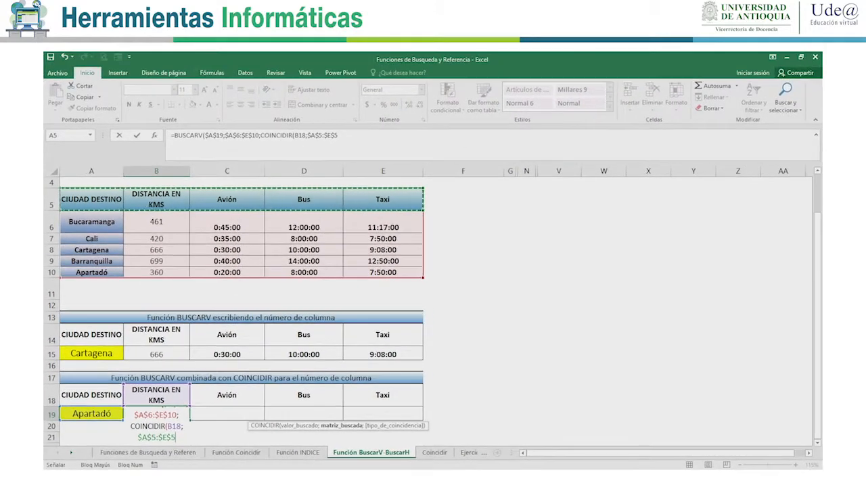
text(;)
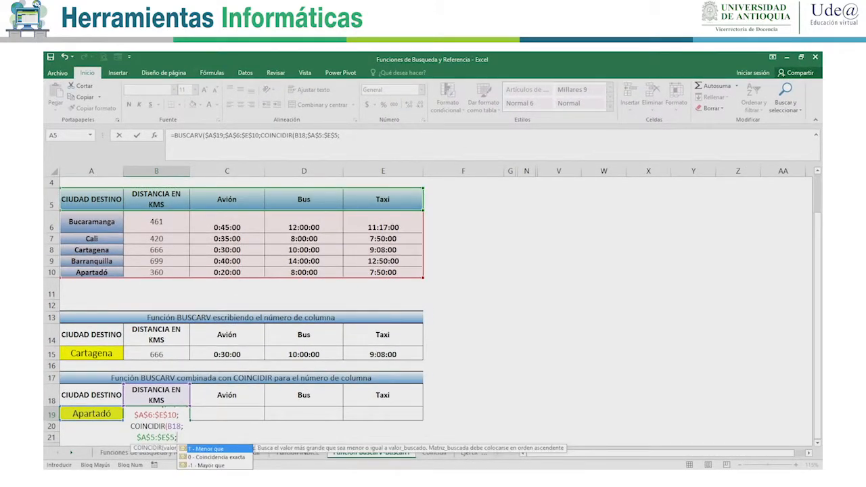
text(0)
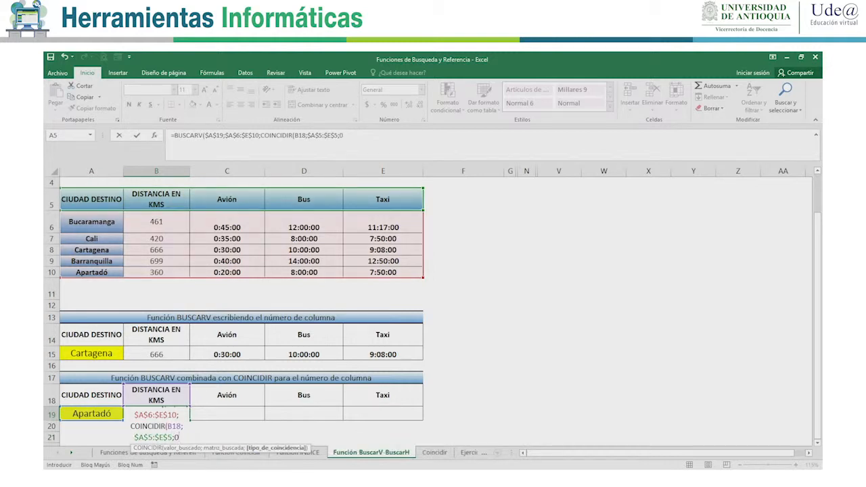
text())
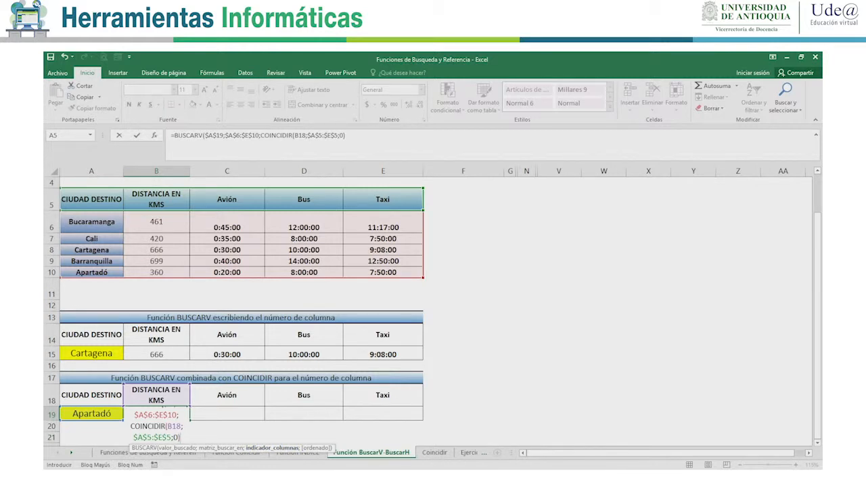
- Finish the B19 BUSCARV formula with FALSO for an exact match, and fill it across to E19
text(;)
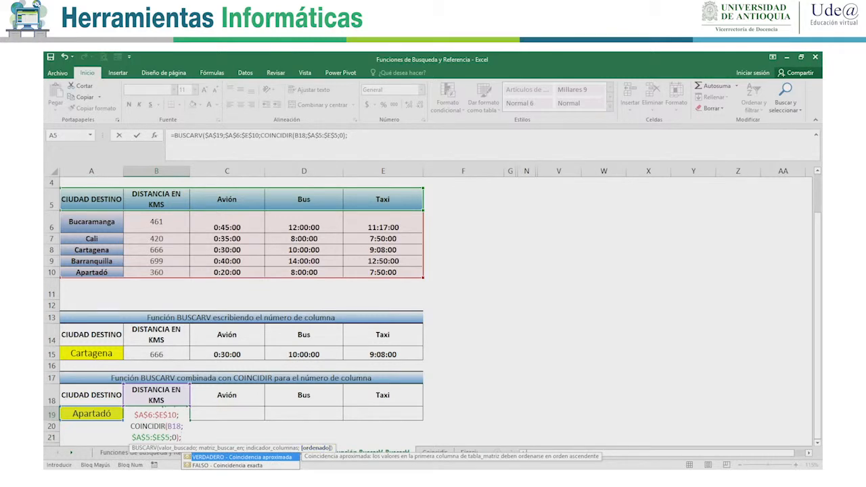
key(Down)
key(Tab)
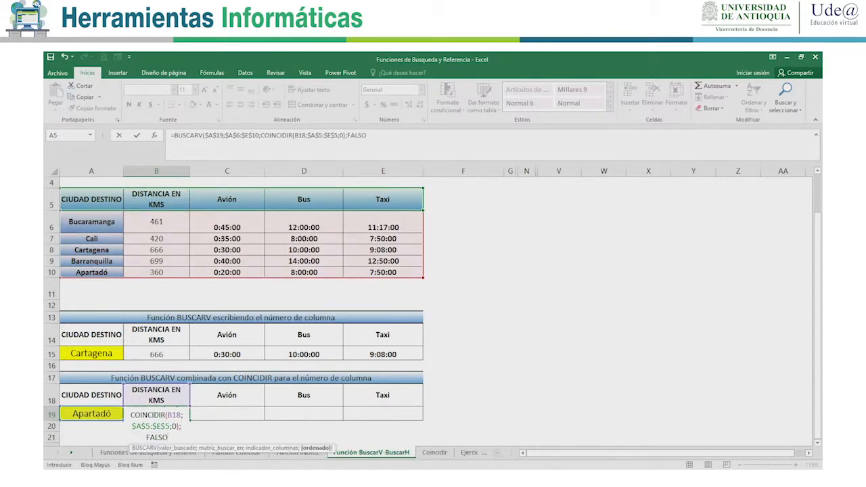
text())
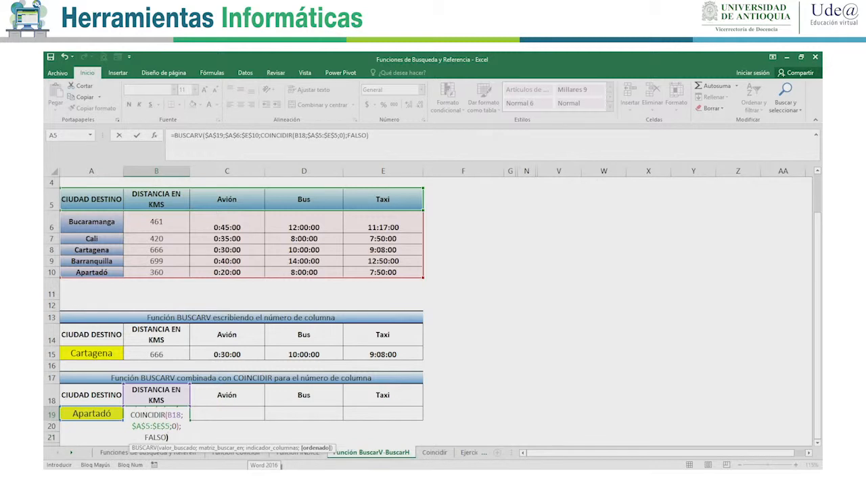
key(Up)
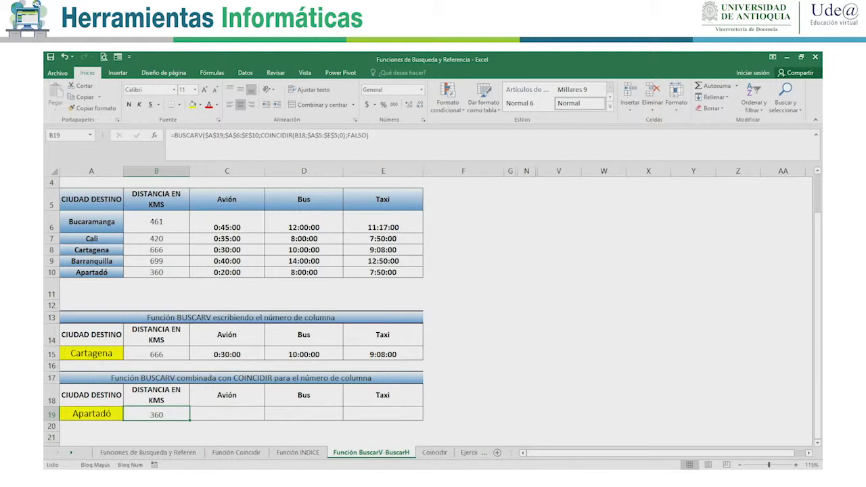
drag(190, 420, 424, 420)
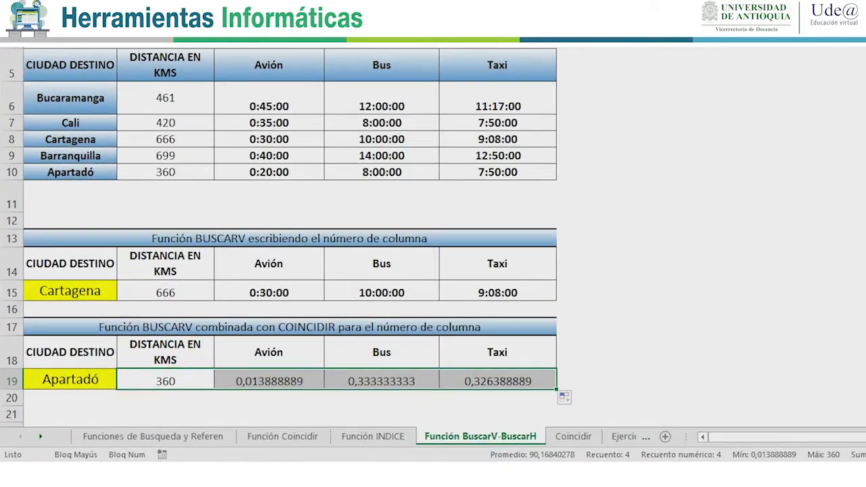
- Copy the time format of C10 to the Avión, Bus and Taxi results in C19:E19
click(270, 380)
key(shift+Right)
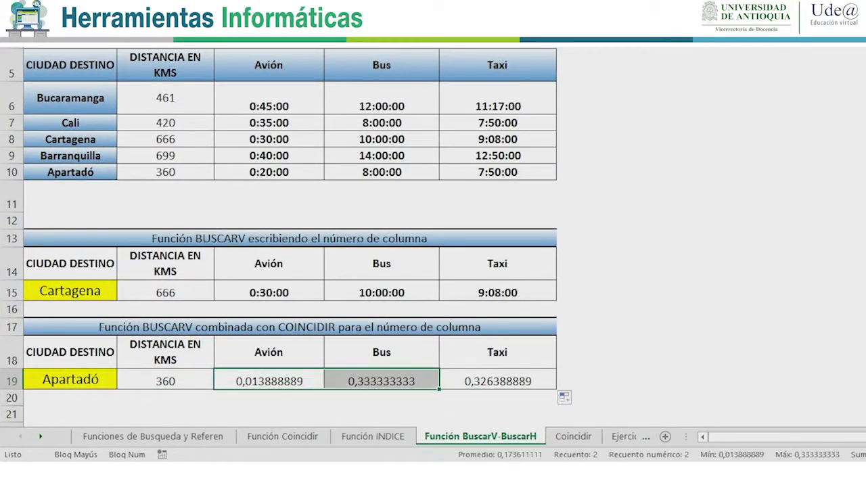
click(269, 172)
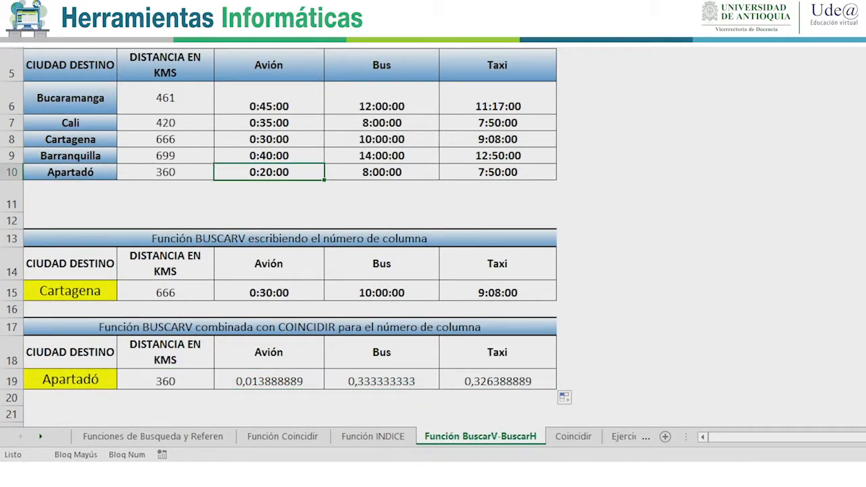
click(47, 45)
mouse_move(269, 380)
mouse_down()
mouse_move(386, 392)
mouse_move(497, 381)
mouse_up()
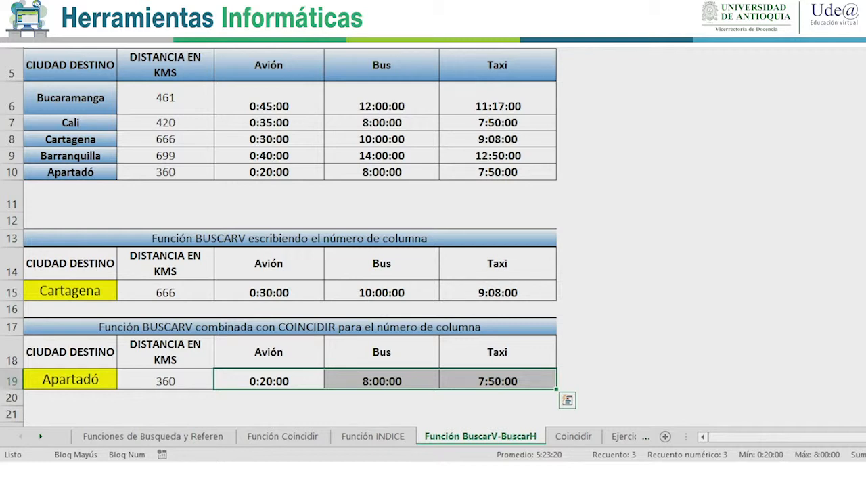
- Compare Apartadó's source values in A10:E10 with the lookup results in A19:E19
click(269, 380)
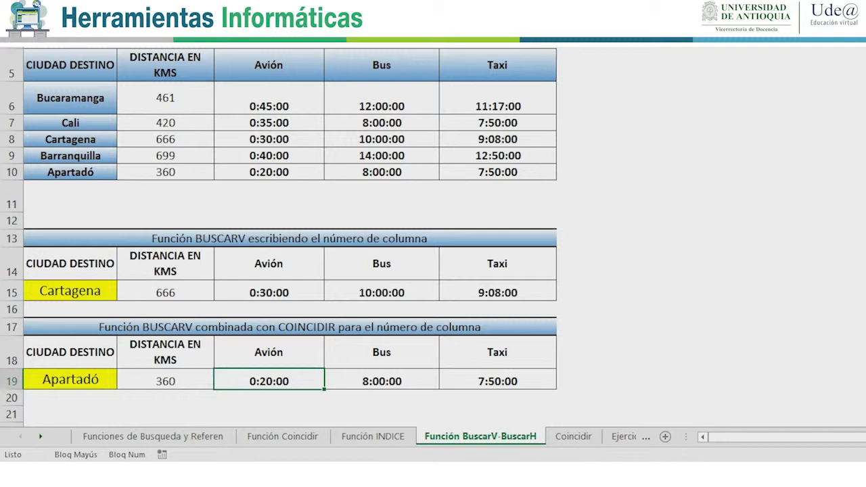
drag(71, 172, 497, 172)
drag(70, 380, 497, 380)
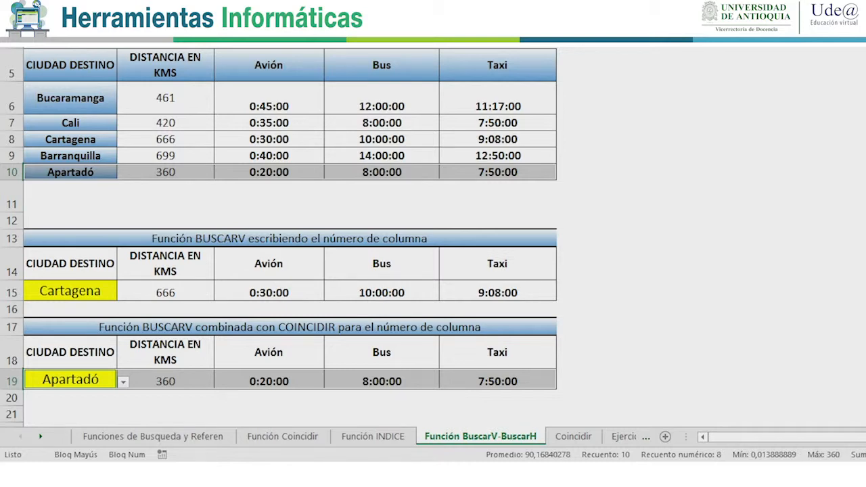
- Change the destination city in A19 to Cali using the cell's list, and compare row 19 with the source values in A7:E7
click(123, 382)
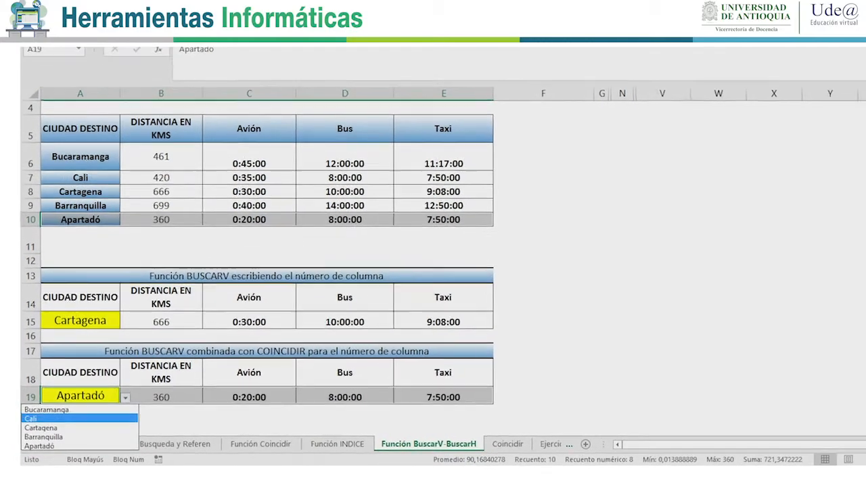
key(Return)
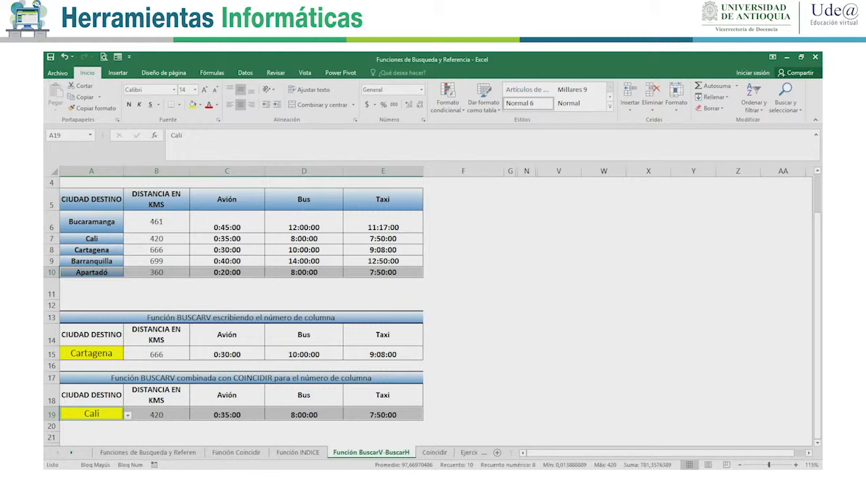
drag(92, 238, 383, 238)
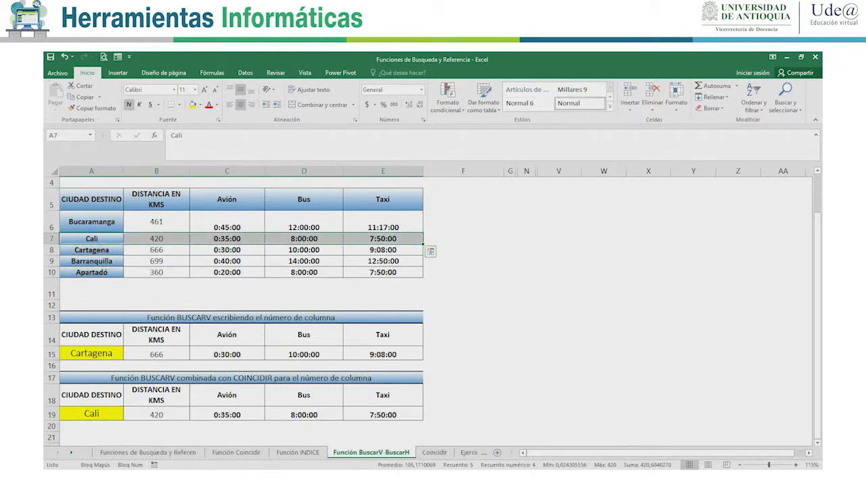
- Change the destination city in A19 to Bucaramanga using the cell's list, and compare row 19 with the source values in A6:E6
drag(91, 413, 383, 414)
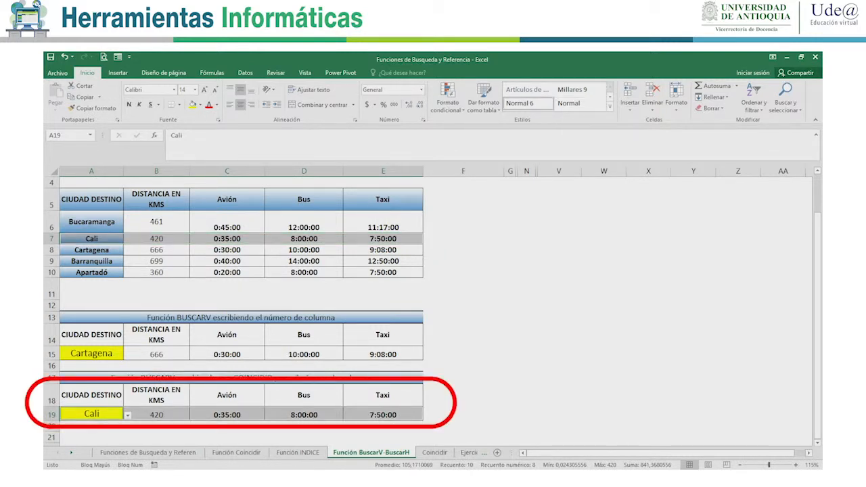
click(128, 416)
click(85, 422)
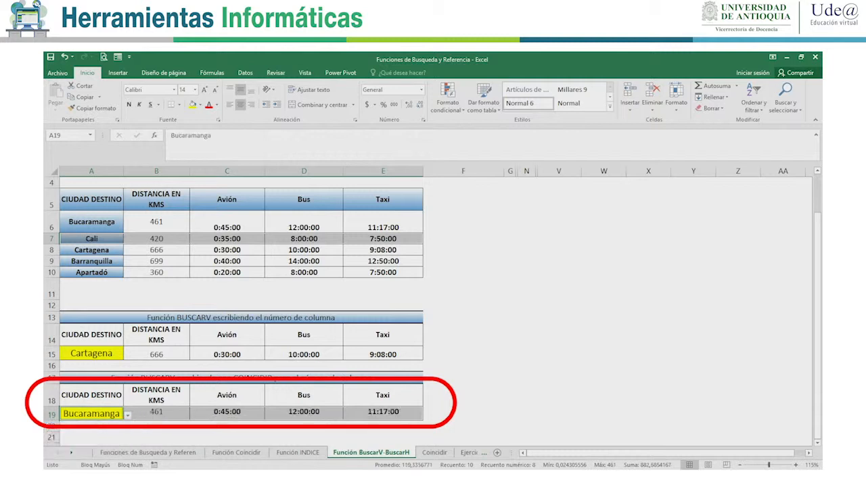
drag(92, 414, 383, 414)
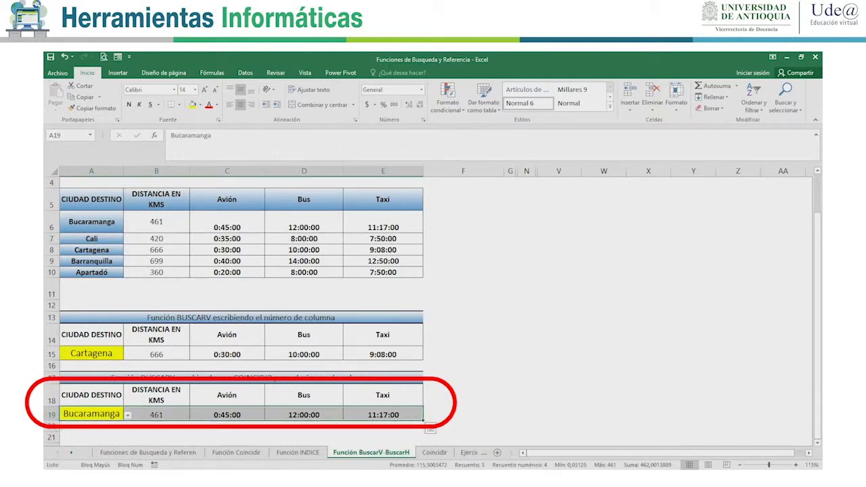
drag(91, 222, 383, 221)
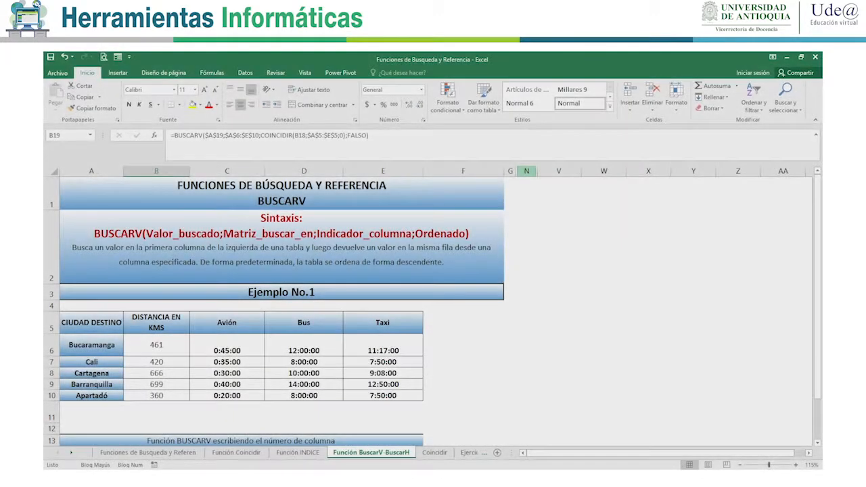
- Unhide the columns between N and V to reveal the BUSCARH section, and select its syntax cell O2
drag(526, 171, 559, 171)
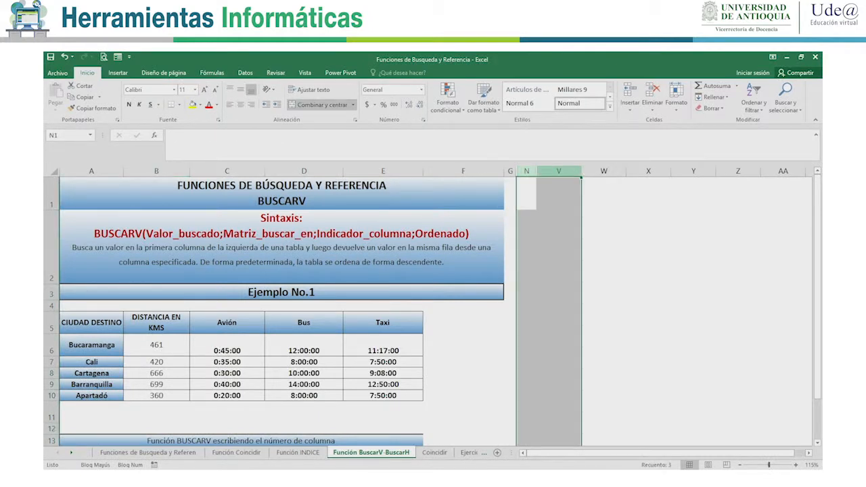
right_click(550, 172)
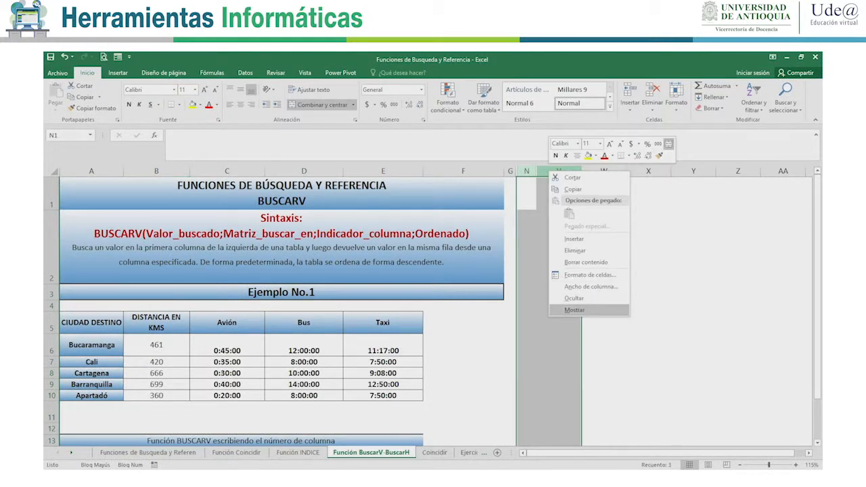
click(575, 310)
click(602, 260)
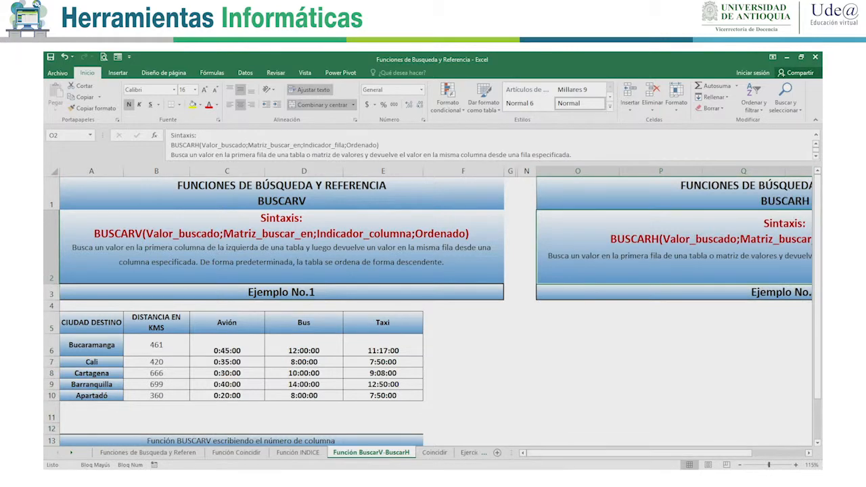
- Examine the BUSCARV source table in A5:E10 and the BUSCARH title and syntax in O1 and O2
click(808, 452)
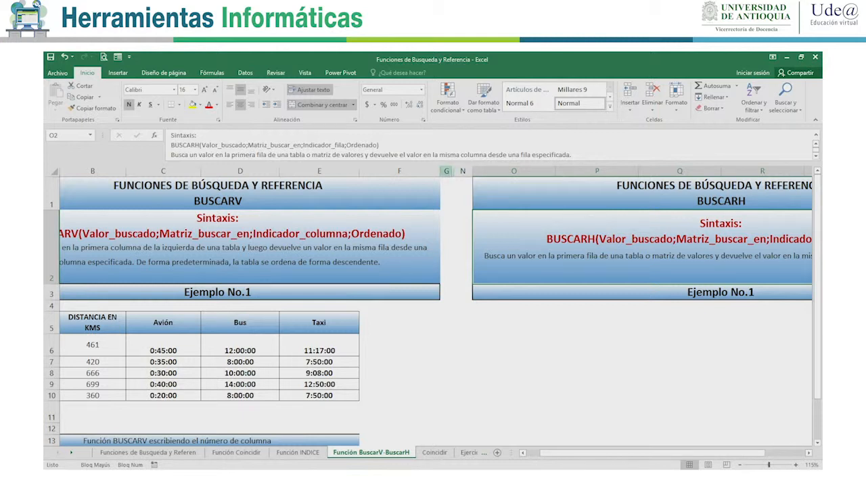
drag(636, 453, 621, 453)
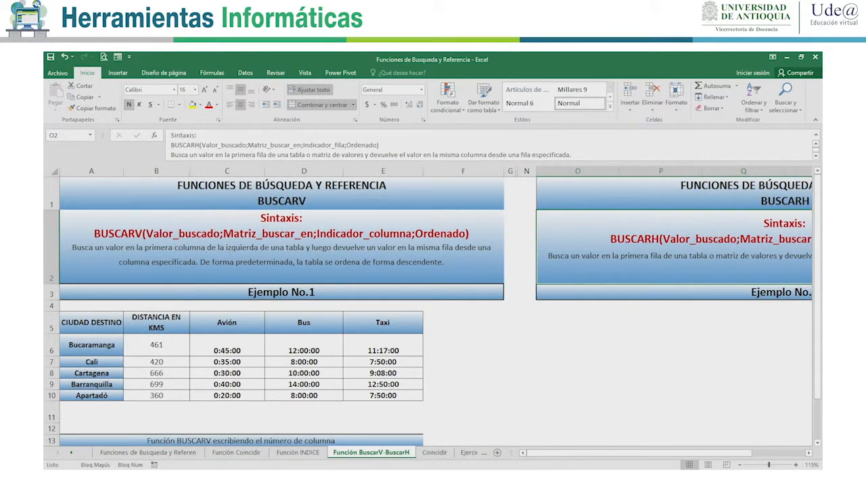
drag(91, 322, 383, 395)
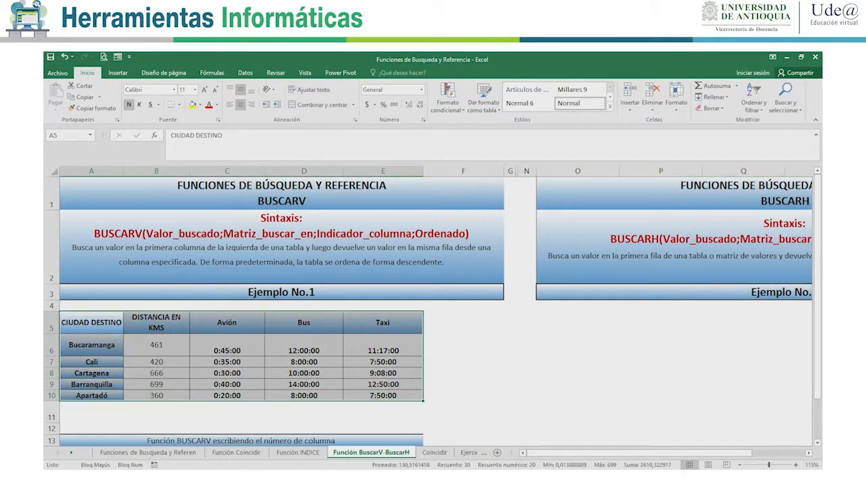
drag(636, 452, 690, 453)
click(808, 453)
click(808, 453)
click(808, 452)
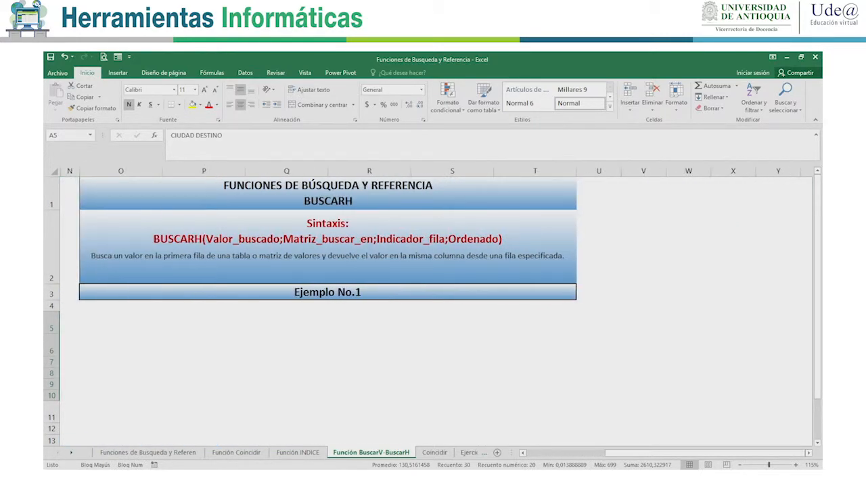
click(328, 194)
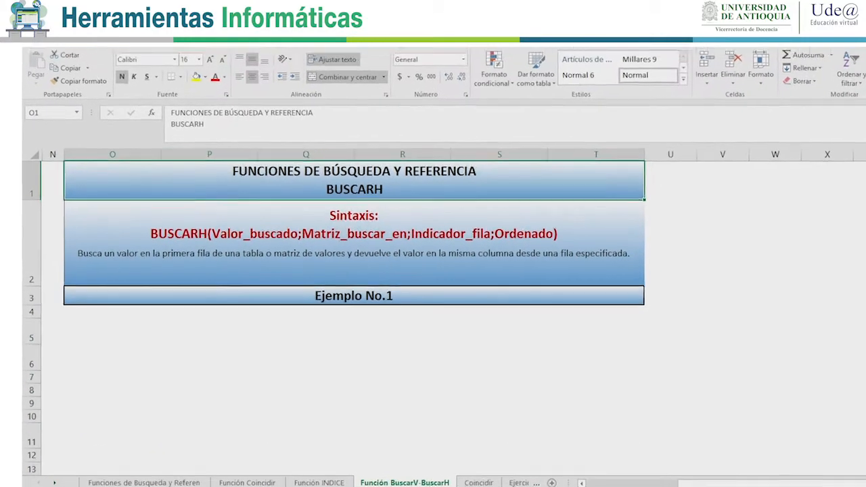
click(372, 241)
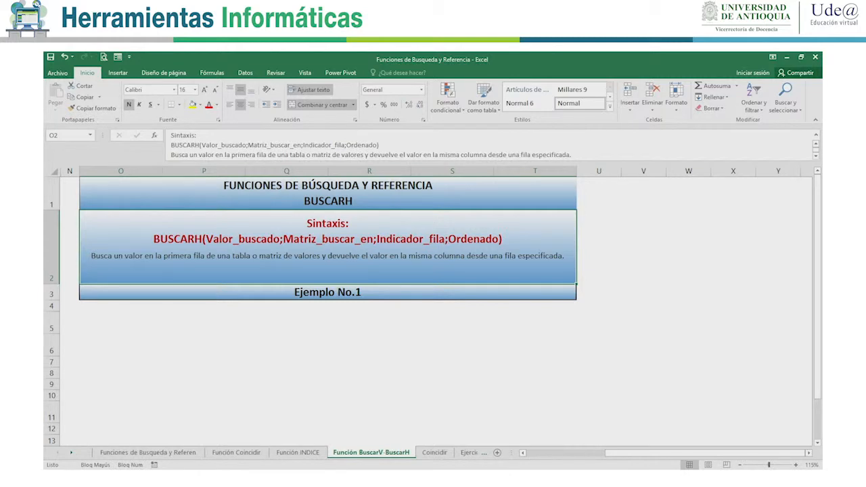
- Review how the BUSCARV source table lists the destination cities vertically in A5:A10
drag(705, 453, 627, 453)
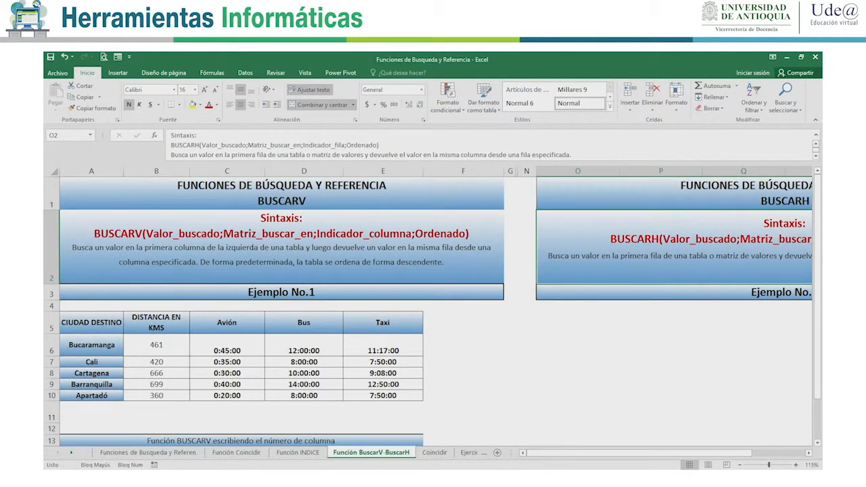
drag(91, 322, 91, 395)
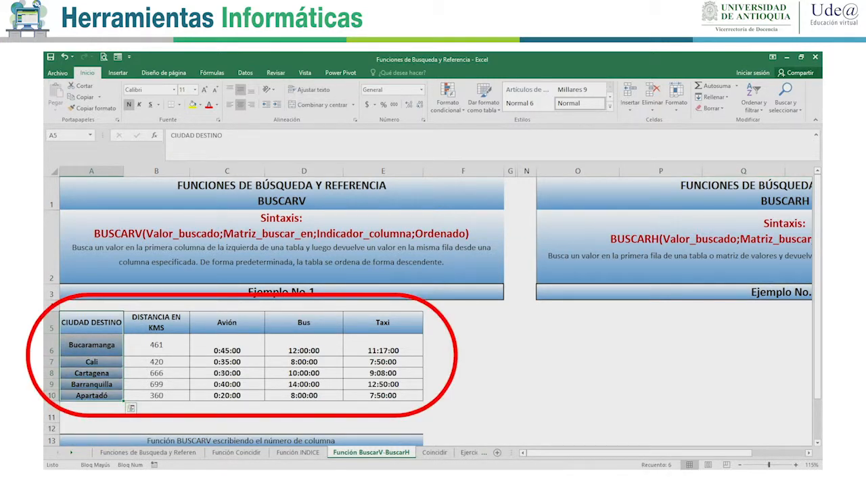
click(91, 345)
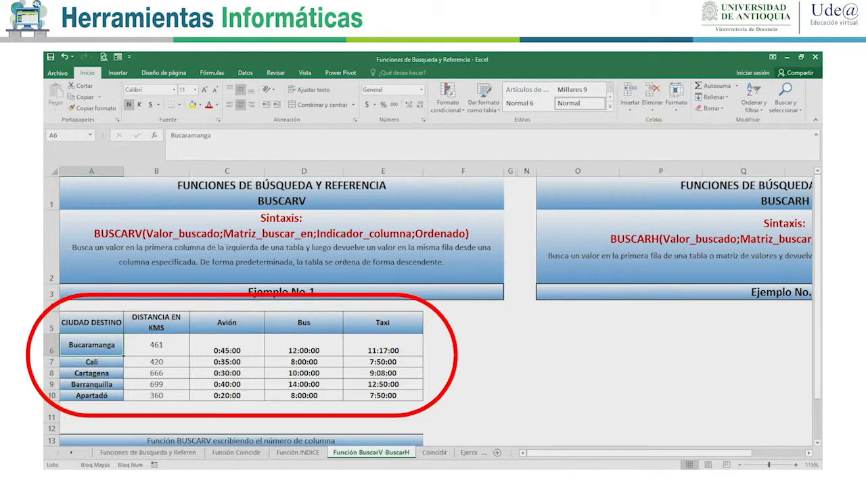
click(91, 362)
click(91, 373)
click(92, 384)
click(92, 395)
click(91, 323)
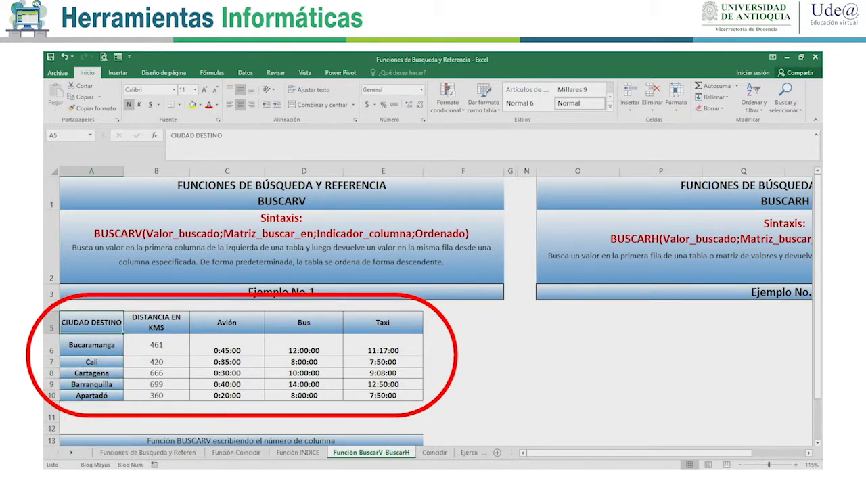
- Copy the source table A5:E10 and paste it transposed at O5 under the BUSCARH example heading
mouse_move(92, 323)
mouse_down()
mouse_move(156, 373)
mouse_move(383, 417)
mouse_move(383, 398)
mouse_up()
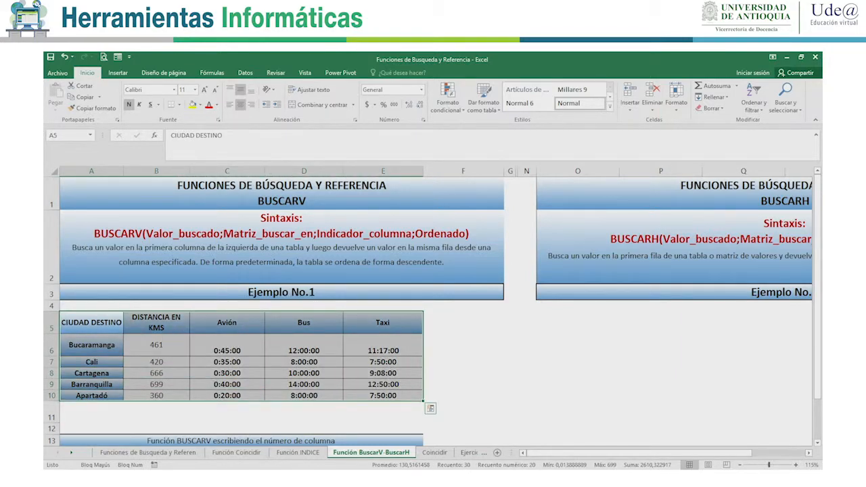
key(ctrl+c)
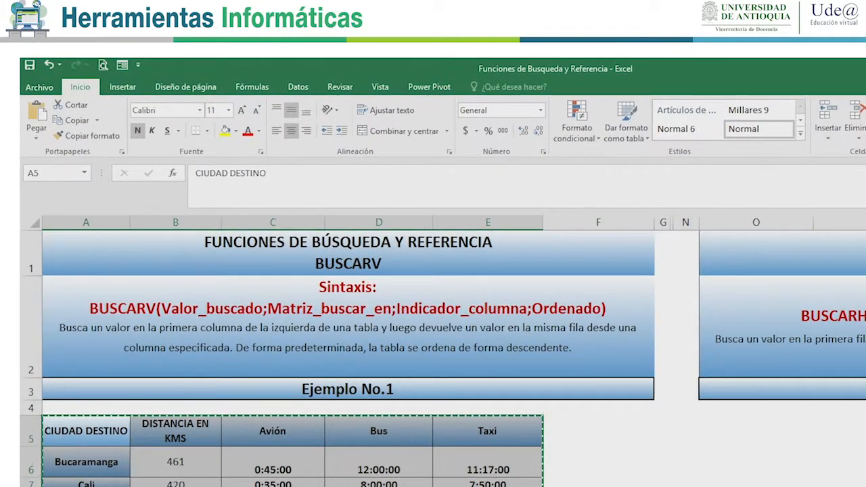
click(755, 431)
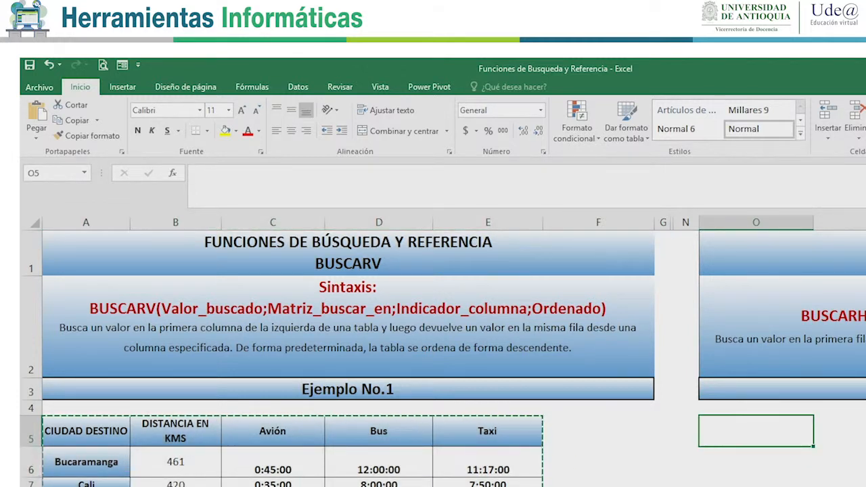
click(36, 134)
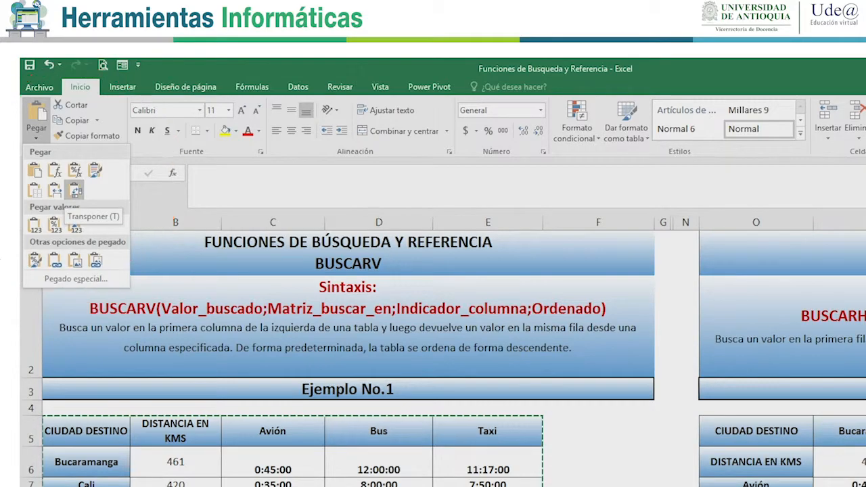
click(75, 192)
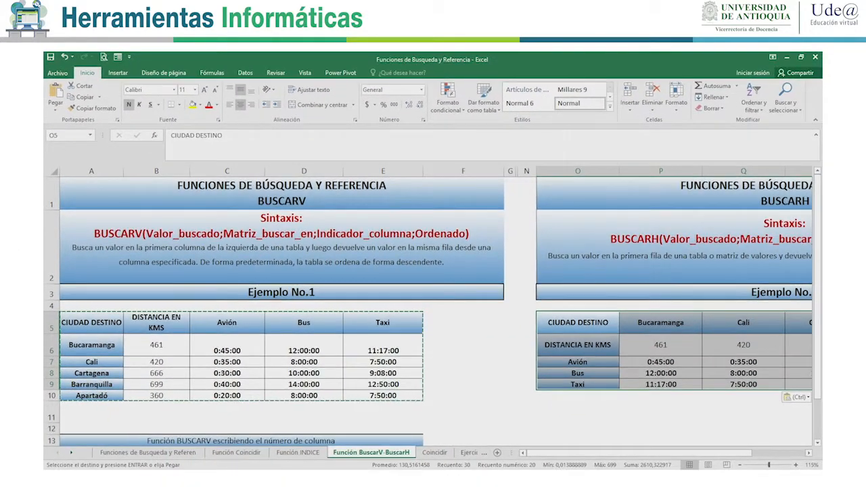
- Examine the horizontal arrangement of the destination cities across the transposed table's first row, O5:T5
click(578, 322)
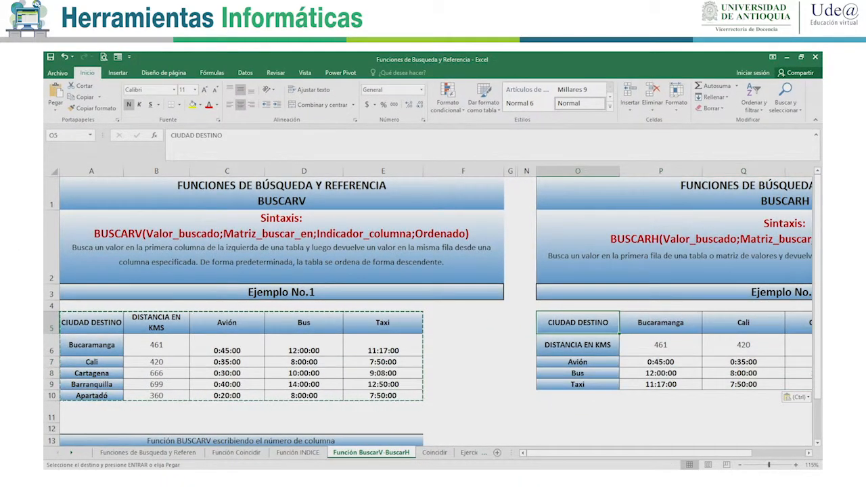
key(Right)
key(Right)
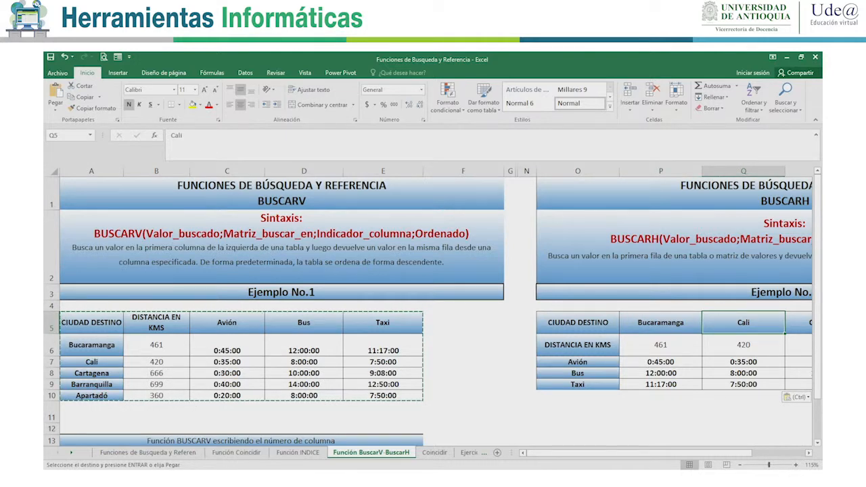
key(Right)
key(Right)
key(Right)
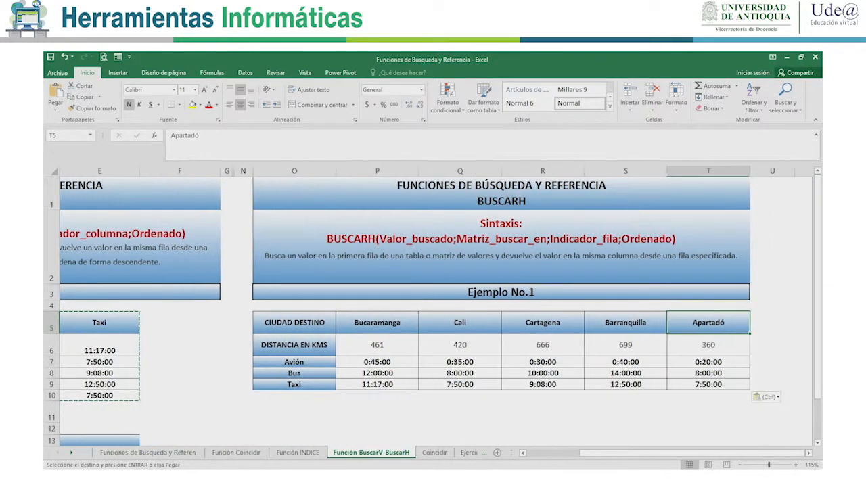
key(Left)
key(Left)
key(Left)
key(Left)
key(Left)
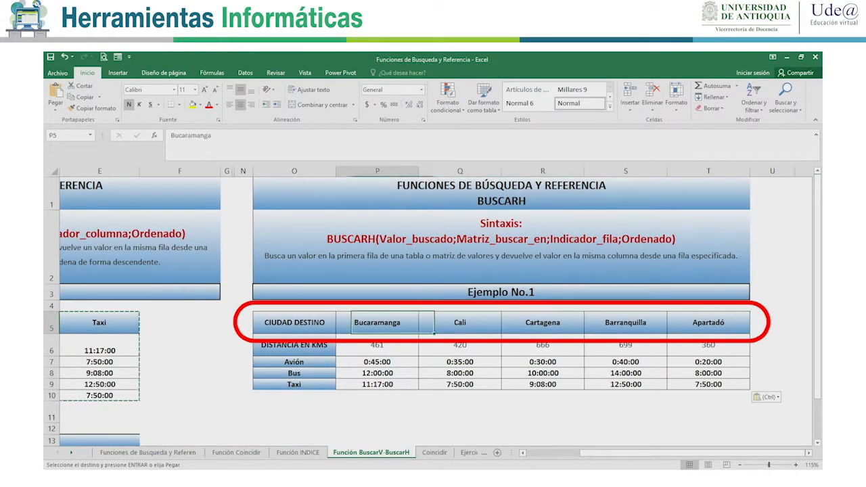
key(Right)
key(Left)
key(Right)
key(Right)
key(Right)
key(Right)
key(Right)
key(Left)
key(Left)
key(Left)
key(Left)
key(Left)
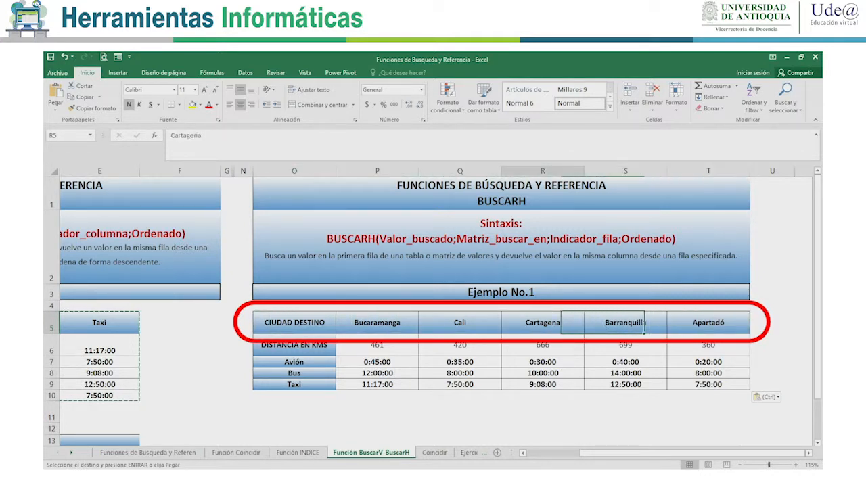
- Review the transposed table's row labels in O6:O9 and its city header row in O5:T5
key(Down)
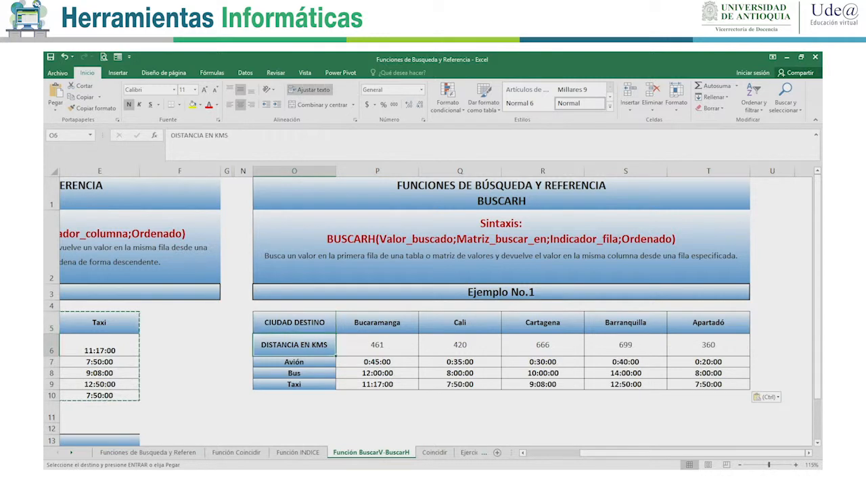
key(Down)
key(Down)
key(Down)
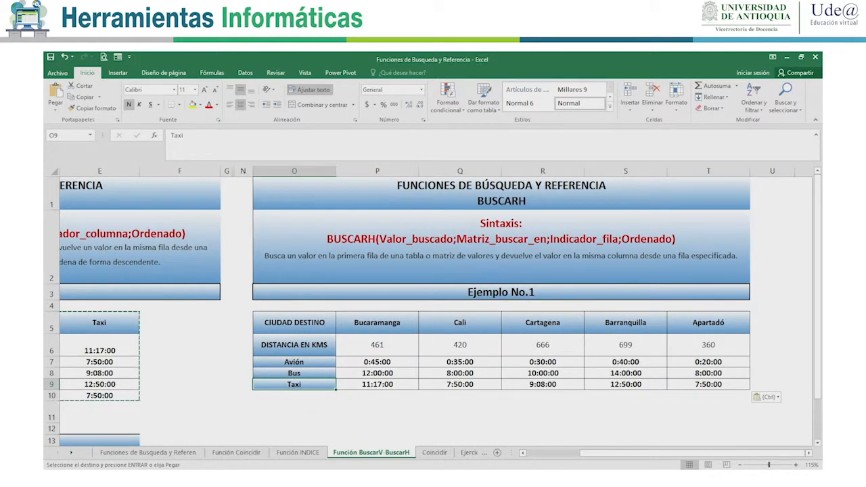
drag(294, 323, 708, 323)
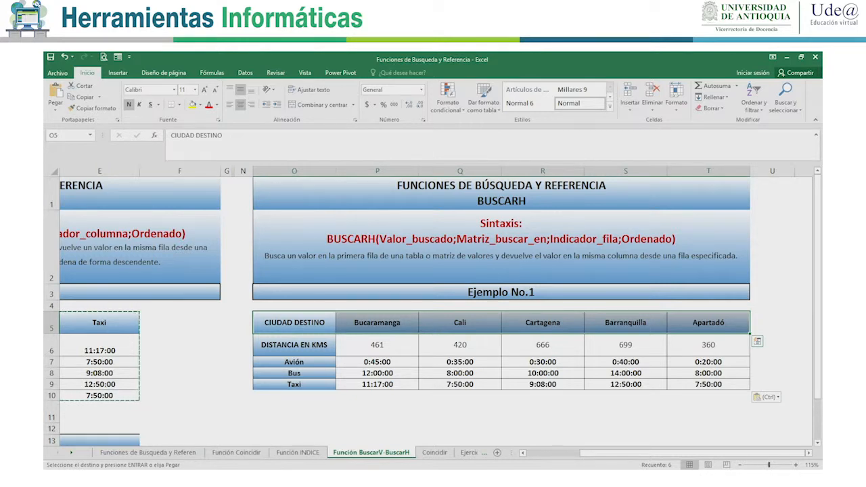
- Clear the BUSCARH results in I15:L15 and set the destination city in H15 to Bucaramanga using the cell's list
click(460, 429)
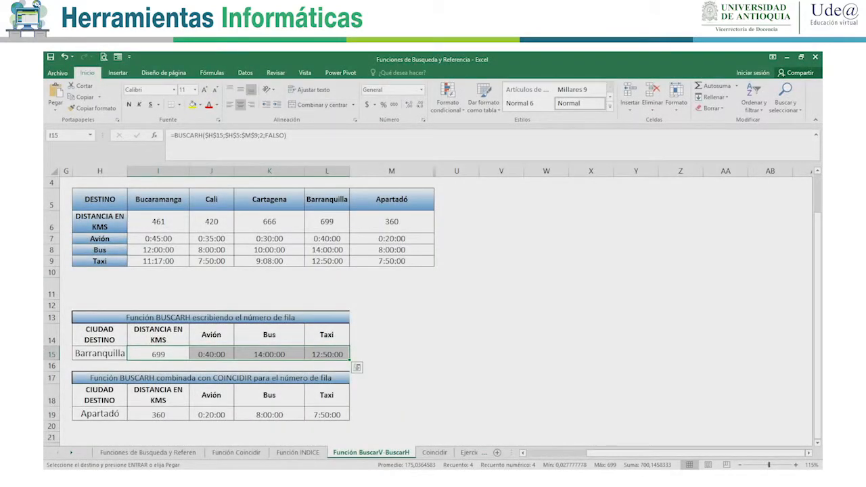
key(Delete)
click(100, 353)
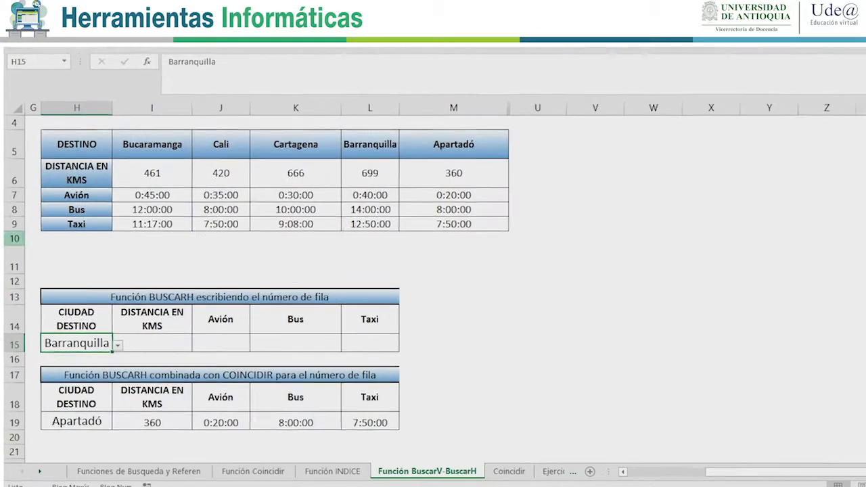
key(alt+Down)
key(Up)
key(Up)
key(Up)
key(Return)
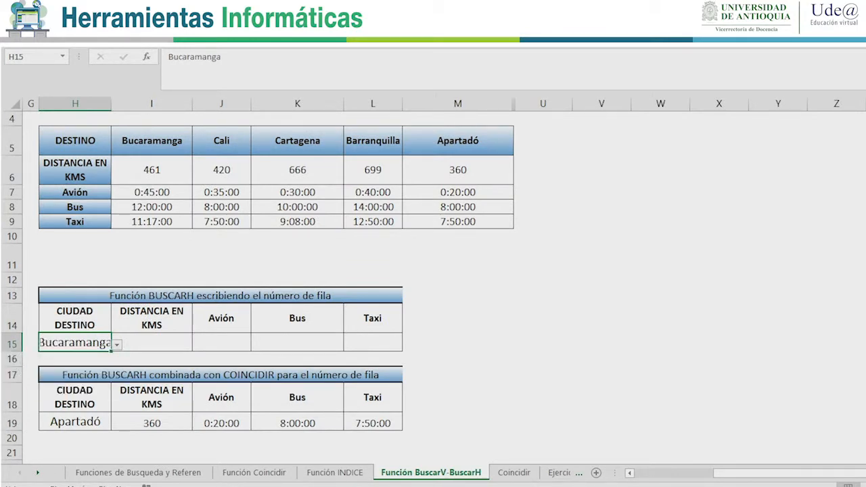
- Review the empty result cells I15 and J15 and the BUSCARH source table in H5:M9
click(152, 342)
click(222, 343)
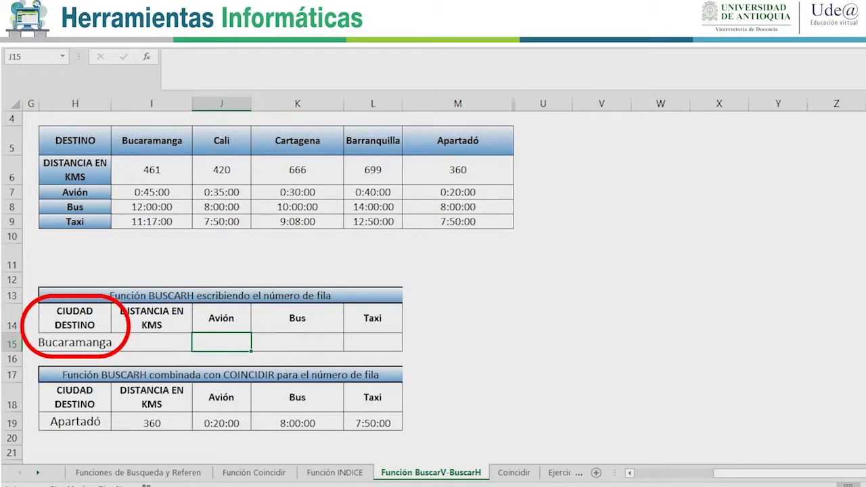
mouse_move(74, 140)
mouse_down()
mouse_move(151, 169)
mouse_move(151, 196)
mouse_move(224, 222)
mouse_move(457, 222)
mouse_up()
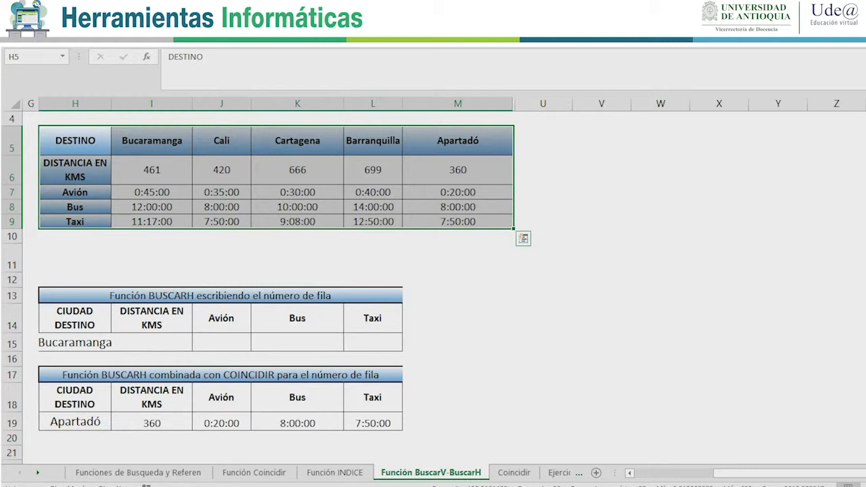
- Review the lookup city in H15 and the destination city headers across the source table's first row, H5:M5
click(75, 342)
drag(151, 140, 457, 140)
drag(457, 141, 458, 141)
click(75, 141)
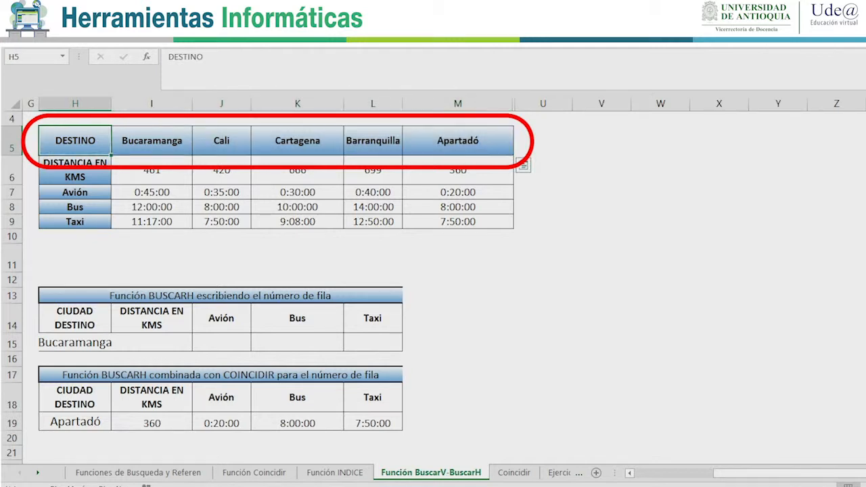
click(151, 140)
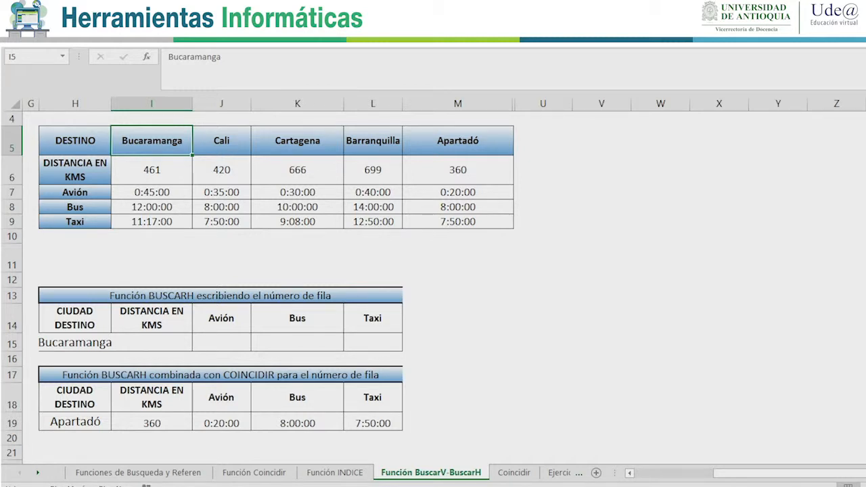
- Start a BUSCARH formula in I15 with H15 as the lookup value and H5:M9 as the lookup table
click(152, 342)
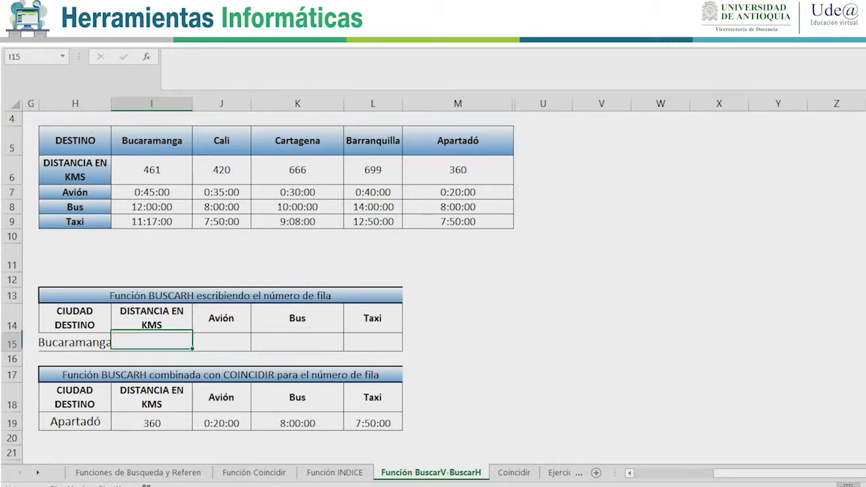
text(=BUSC)
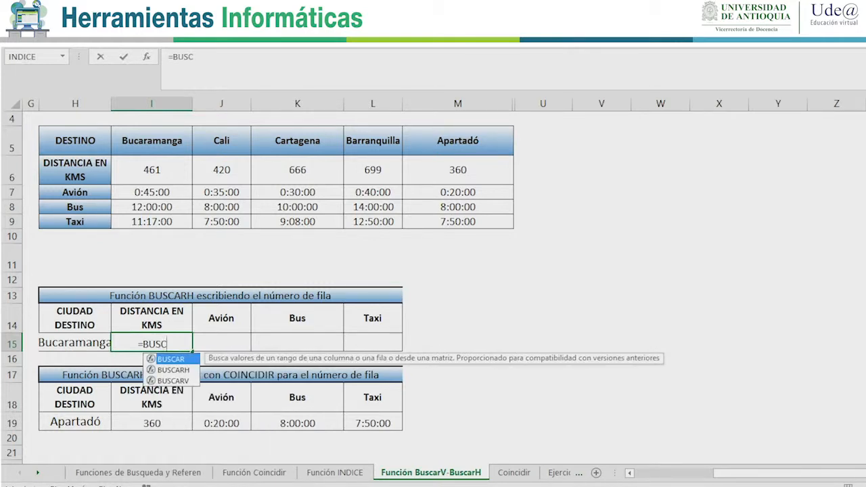
key(Down)
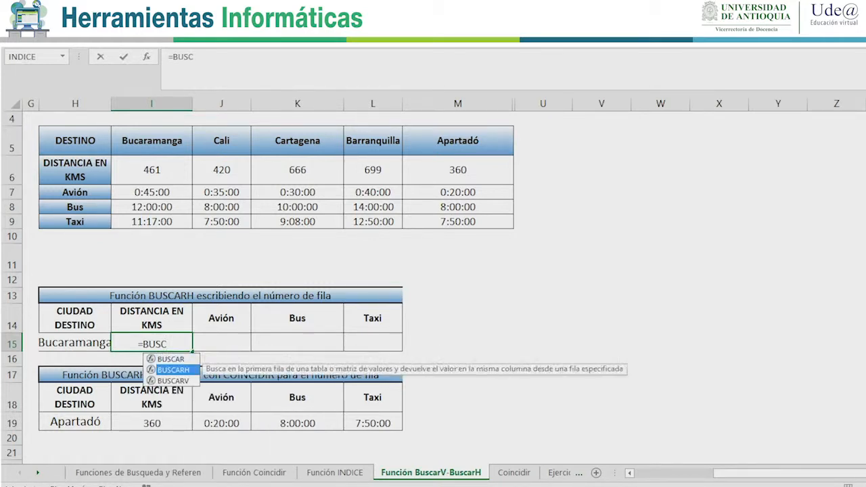
key(Tab)
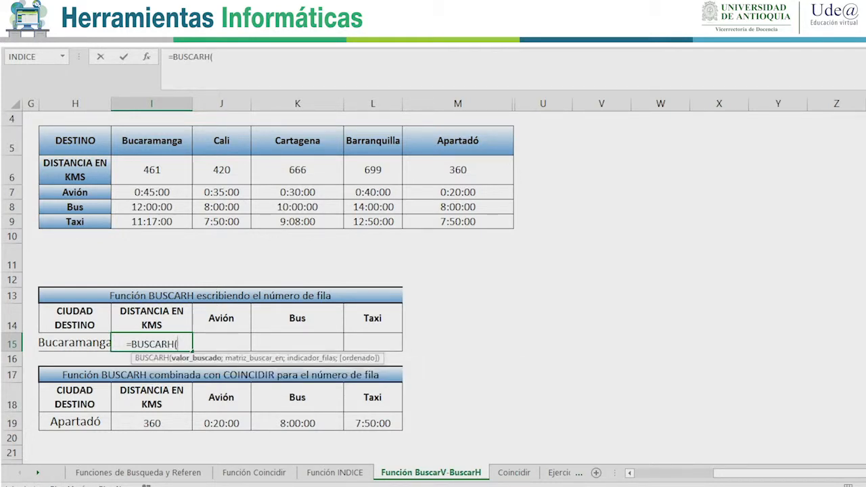
click(75, 343)
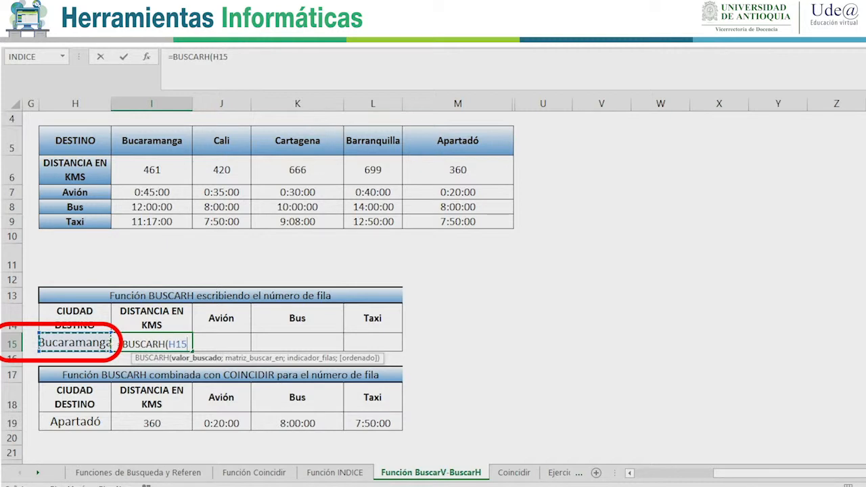
text(;)
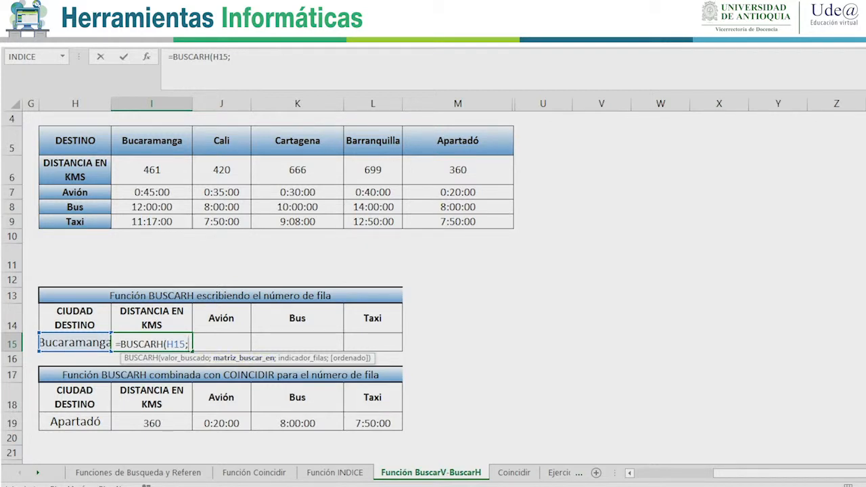
mouse_move(74, 140)
mouse_down()
mouse_move(179, 210)
mouse_move(503, 222)
mouse_up()
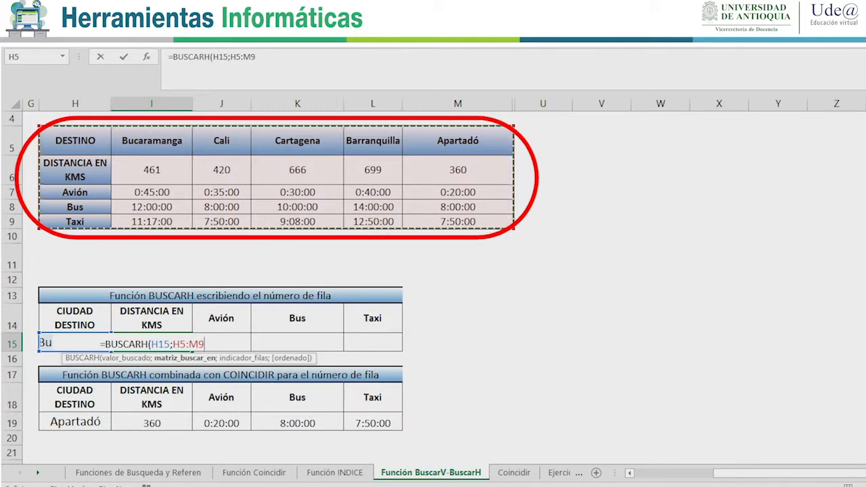
text(;)
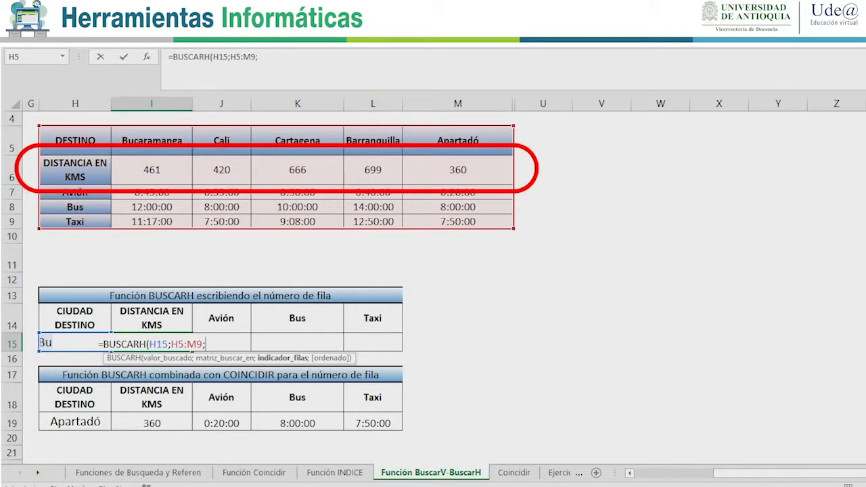
- Complete the distance formula in I15 with row number 2 and exact match, as =BUSCARH(H15;H5:M9;2;FALSO)
text(;2)
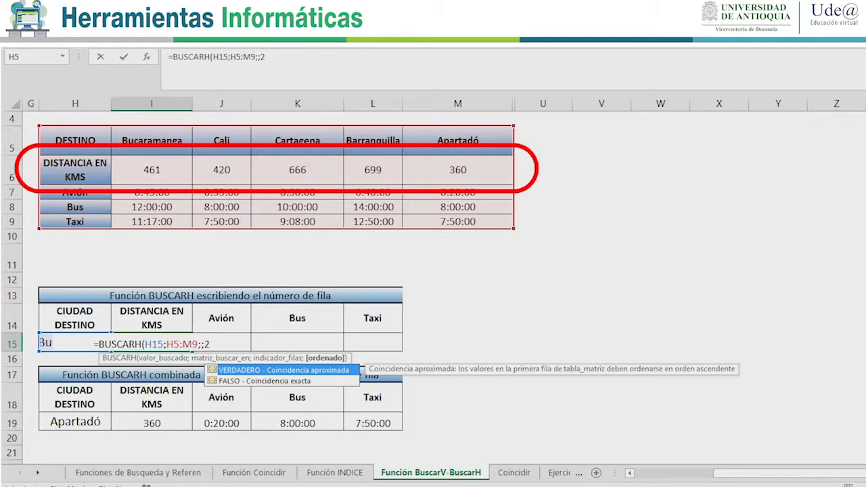
key(BackSpace)
key(BackSpace)
text(2;)
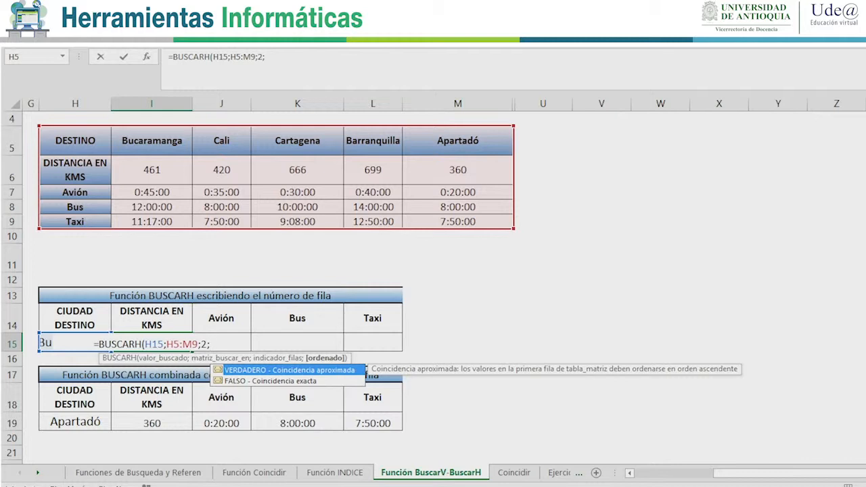
key(Down)
key(Tab)
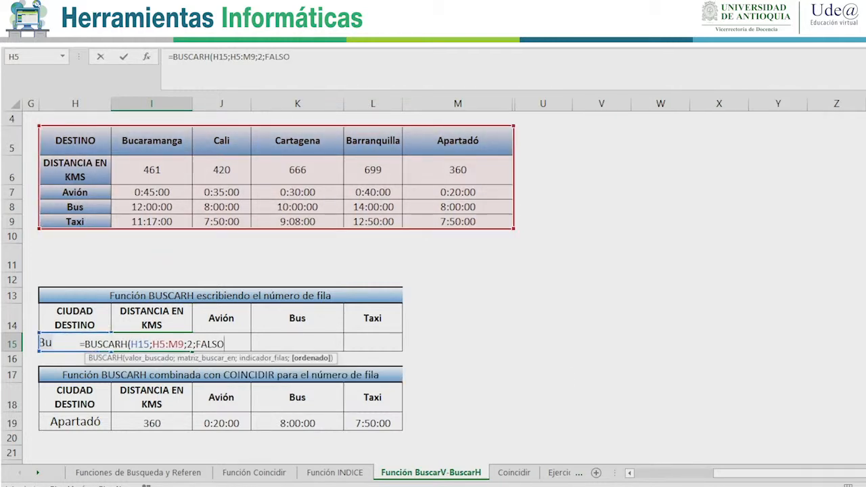
text())
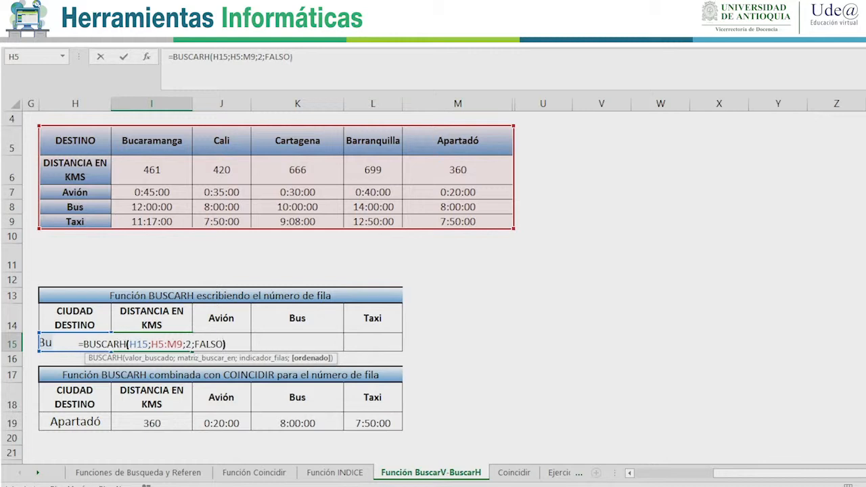
key(Return)
key(Up)
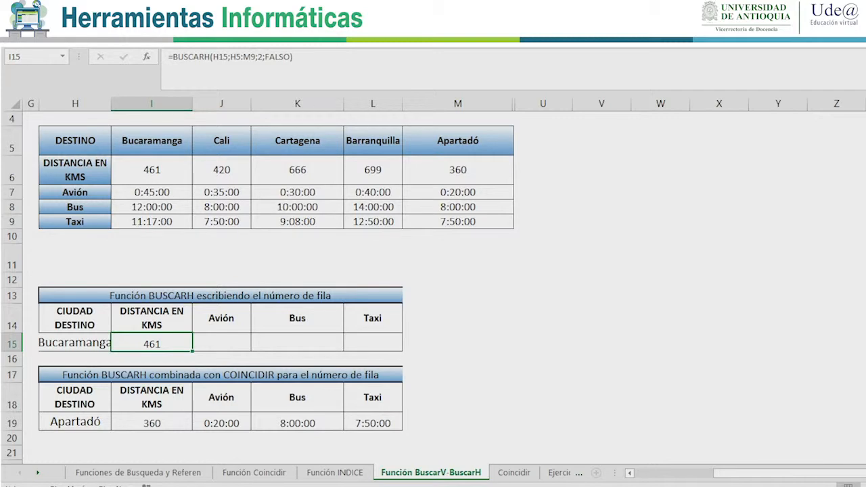
- Widen column H to fit the city names and set the destination city in H15 to Cali, checking I15
click(75, 343)
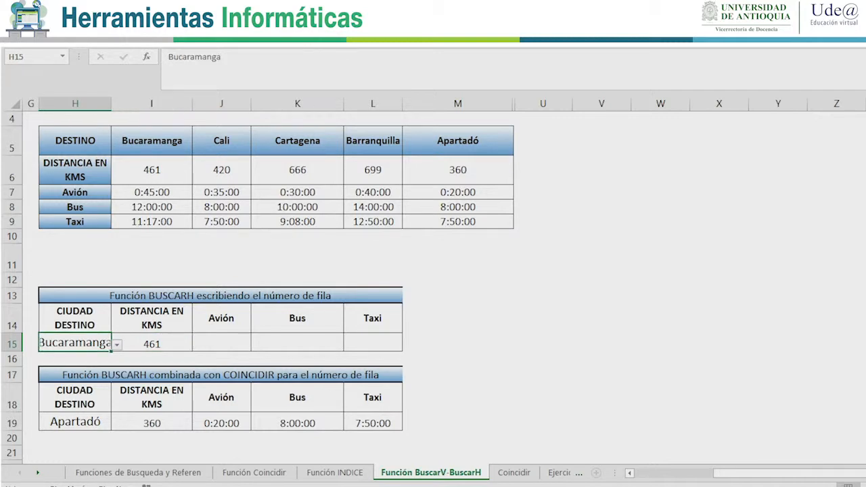
drag(110, 103, 141, 103)
click(147, 345)
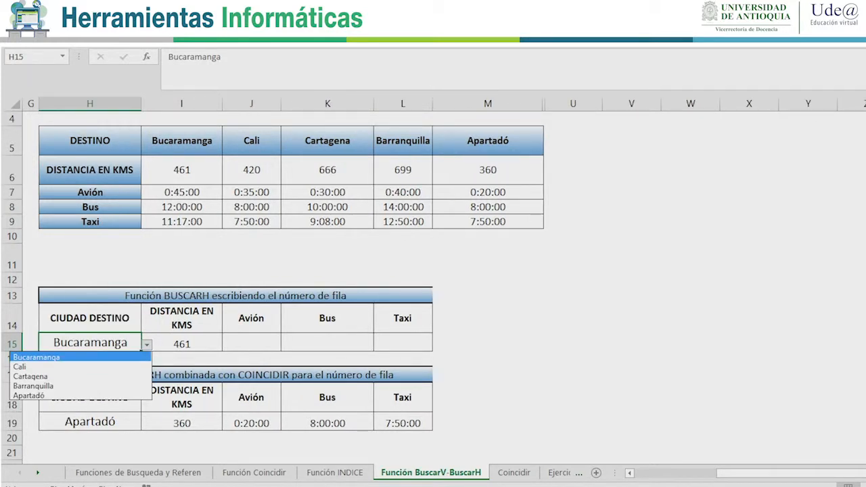
click(81, 366)
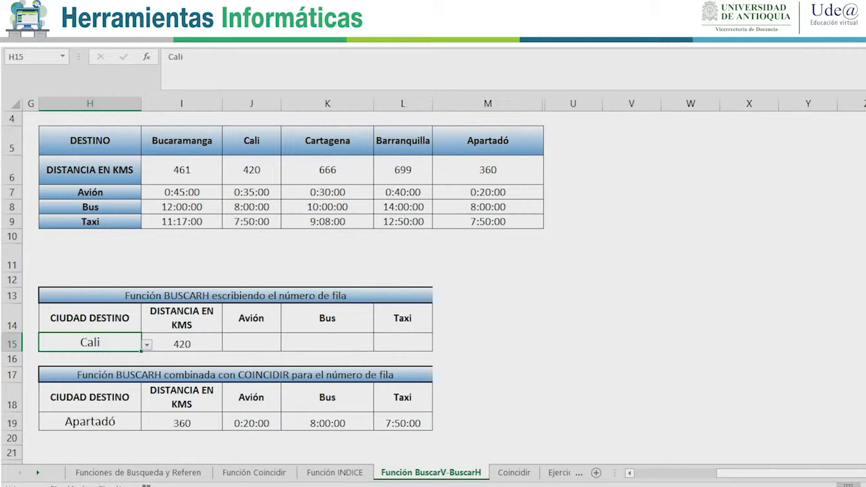
click(181, 344)
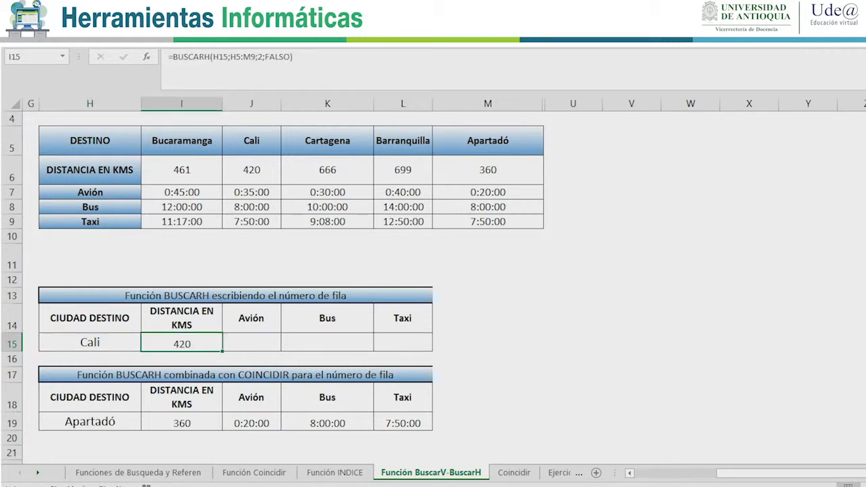
- Enter the Avión time formula =BUSCARH(H15;H5:M9;3;FALSO) in J15
click(252, 343)
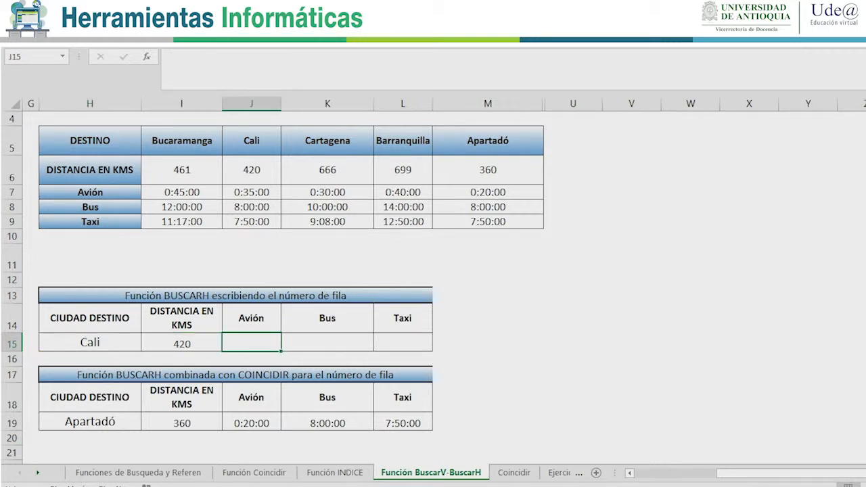
text(=BUSCAR)
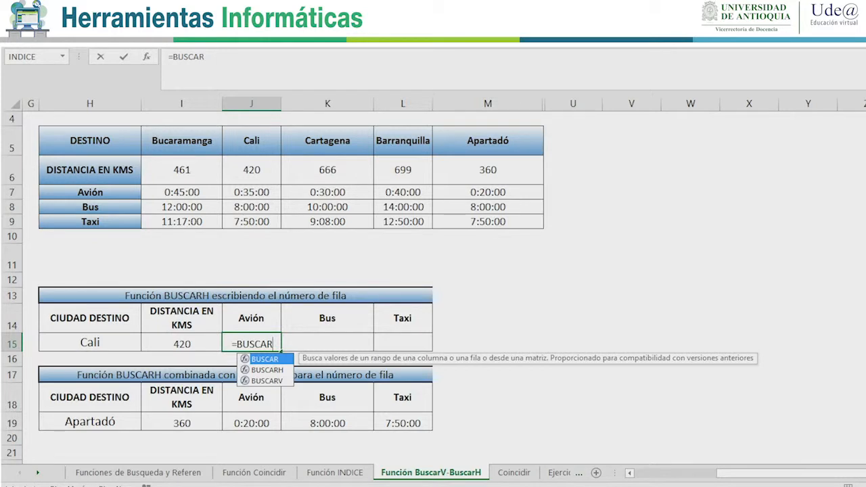
text(H()
click(90, 342)
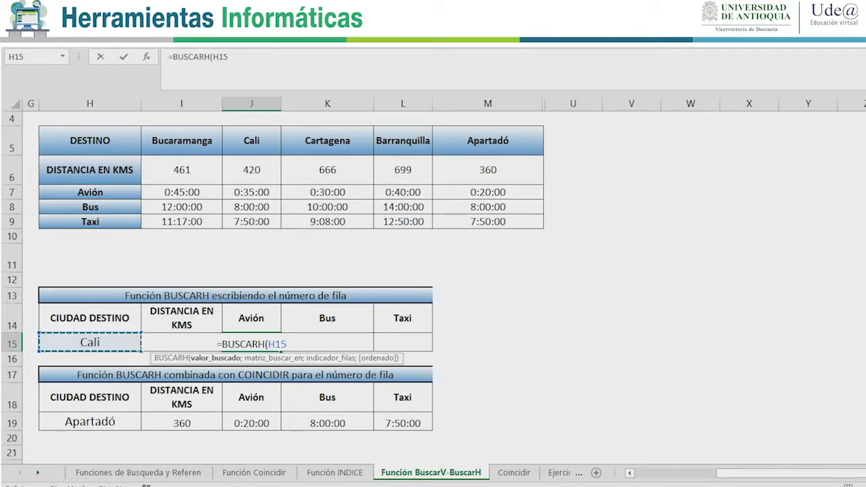
text(;)
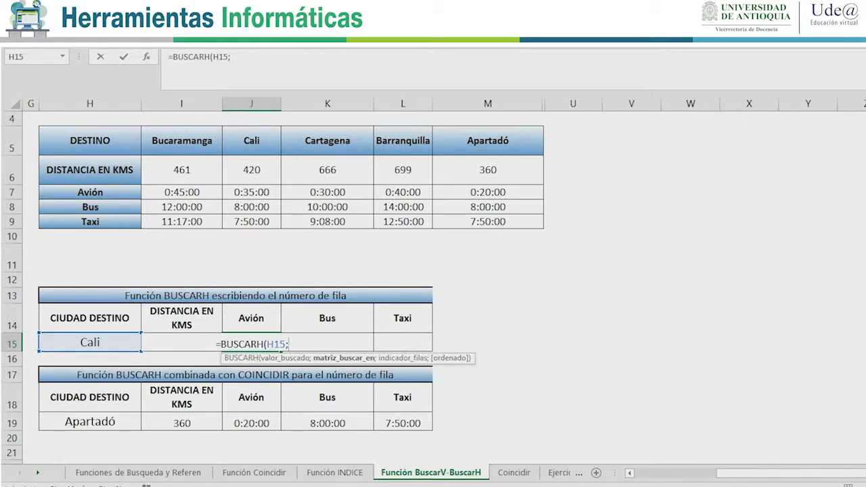
drag(90, 140, 535, 226)
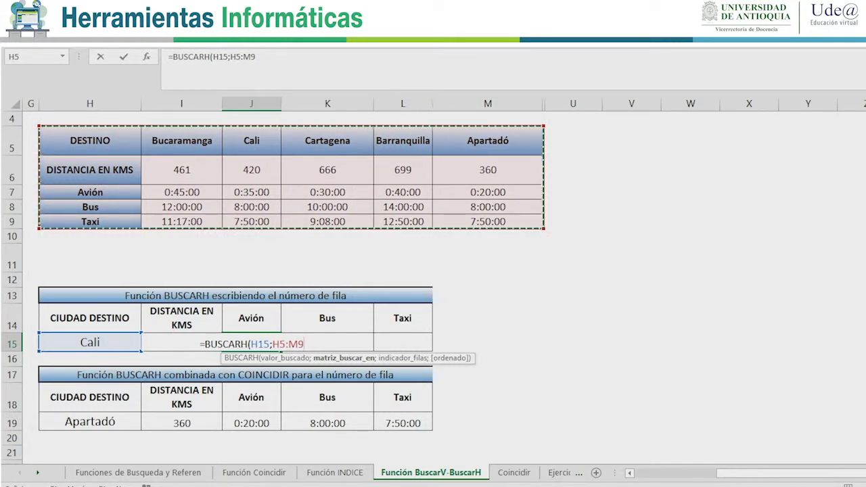
text(;)
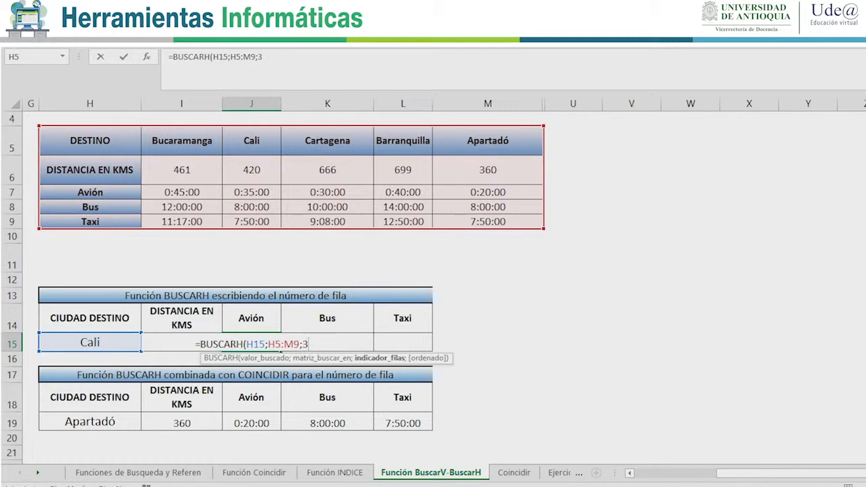
text(3;)
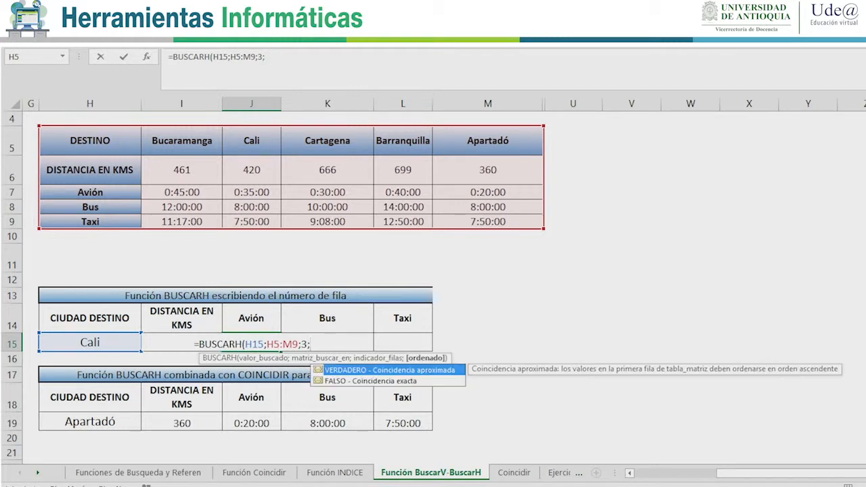
key(Down)
key(Tab)
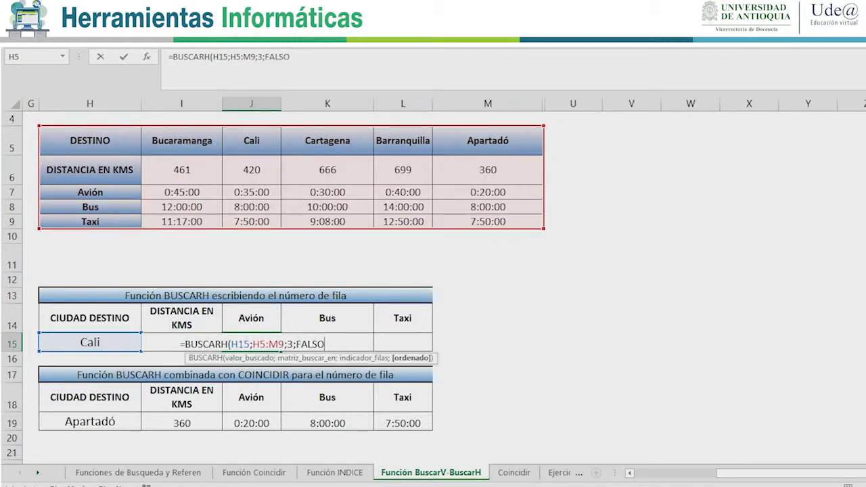
key(Return)
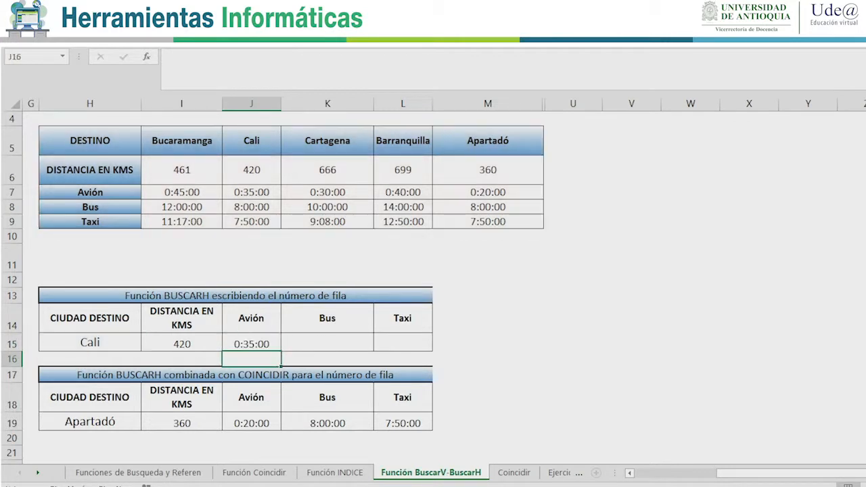
key(Up)
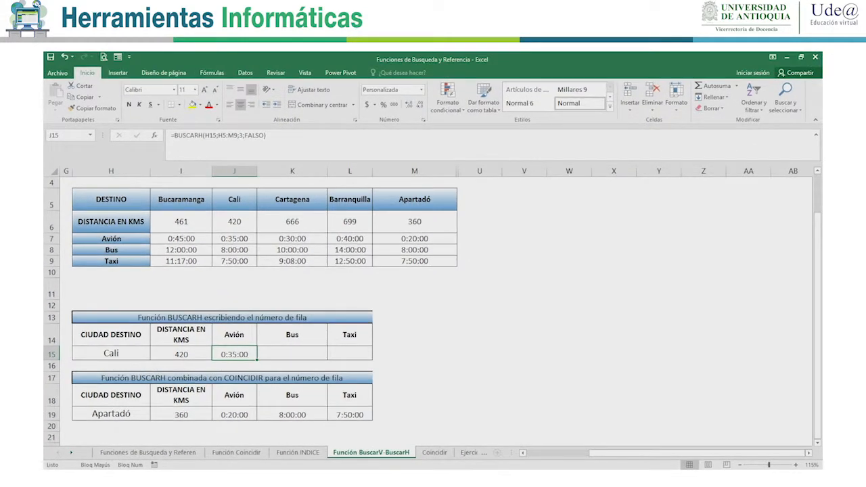
- Set the destination city in H15 to Barranquilla and compare the distance and Avión results with L6 and L7
click(111, 353)
click(155, 355)
click(115, 386)
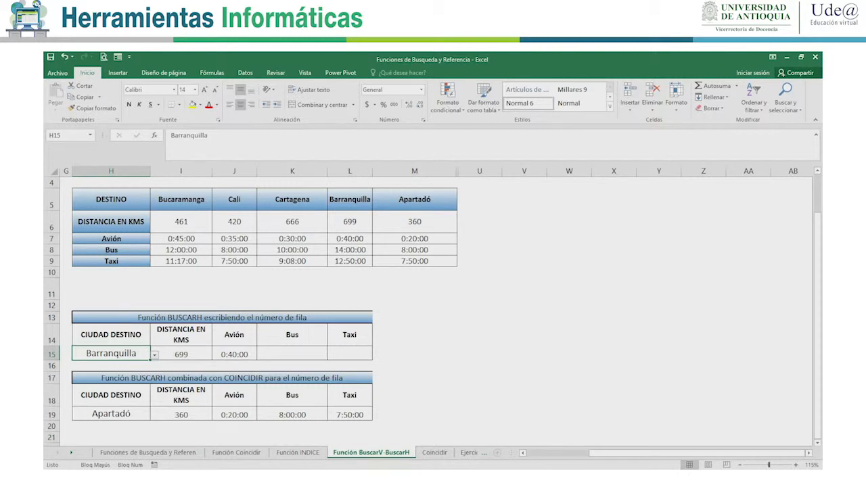
click(349, 222)
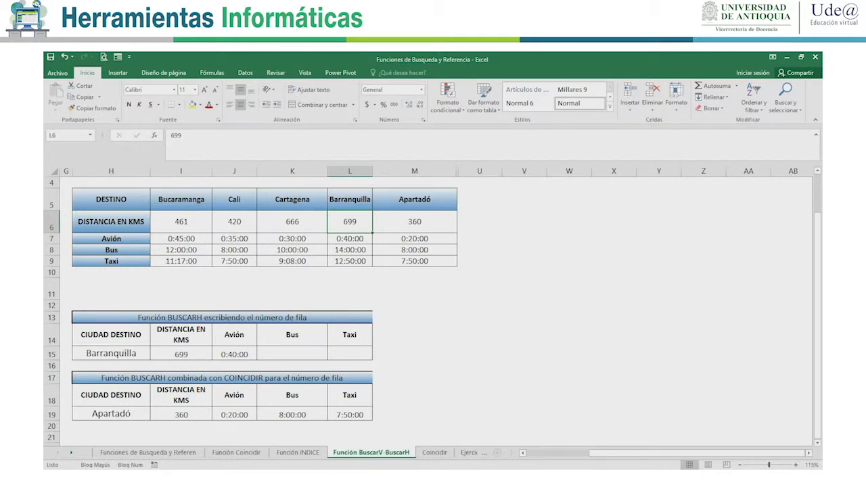
click(349, 238)
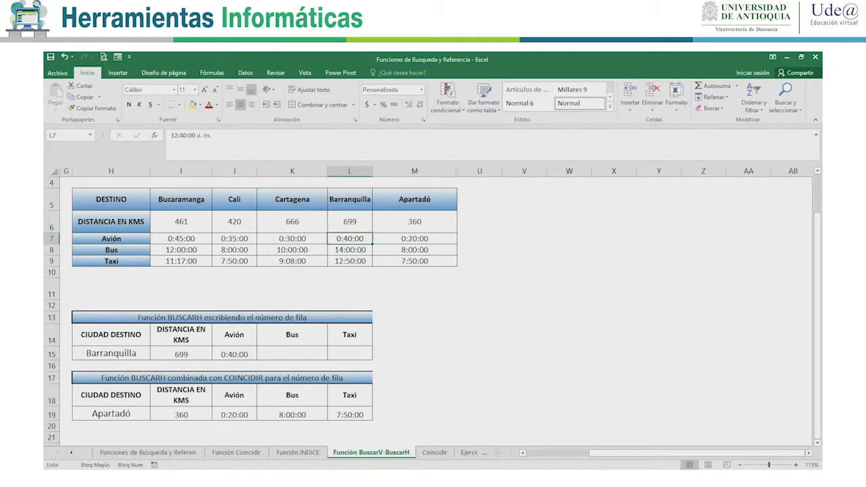
- Clear the results I19:L19 in the BUSCARH with COINCIDIR table and select its distance cell I19
click(415, 395)
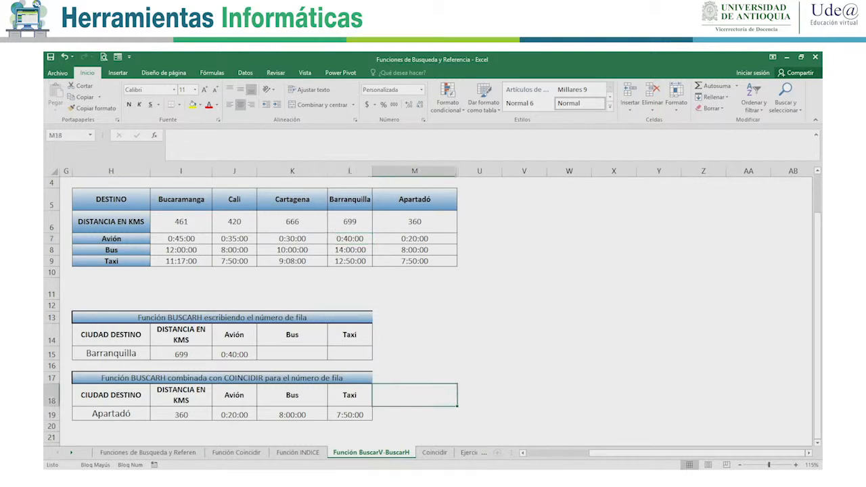
drag(181, 415, 366, 417)
key(Delete)
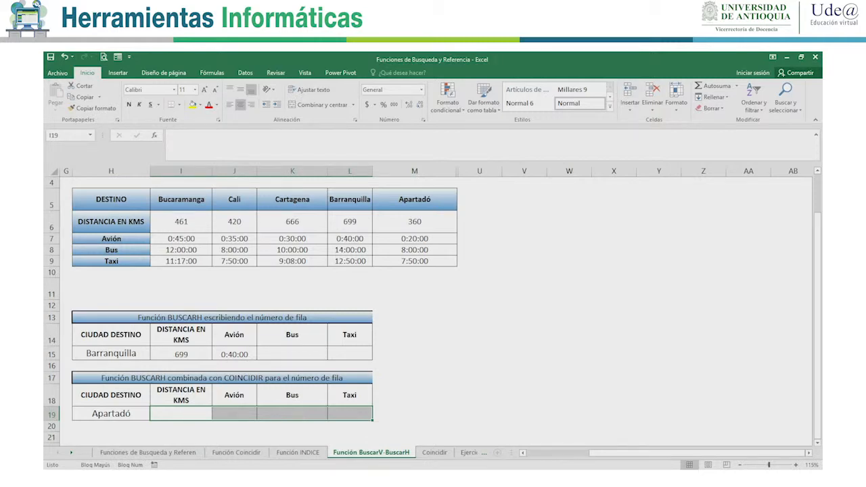
click(111, 414)
click(181, 414)
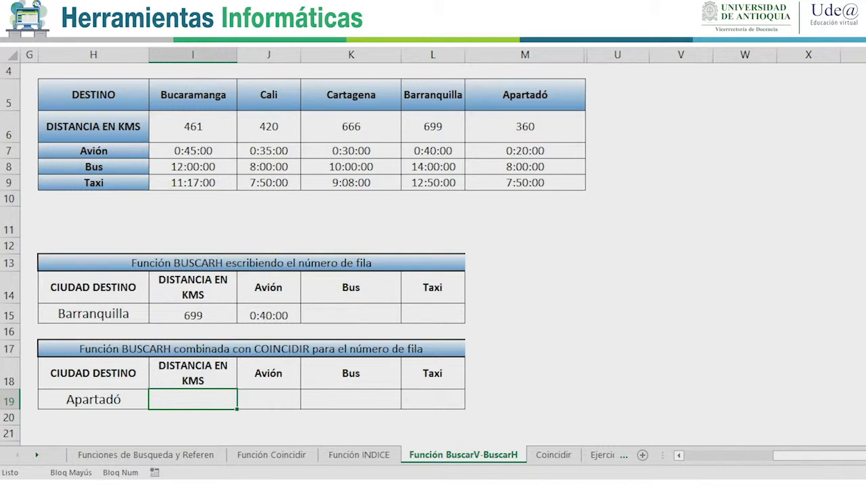
- Start a BUSCARH formula in I19 with absolute lookup value $H$19 and absolute table range $H$5:$M$9
text(=BU)
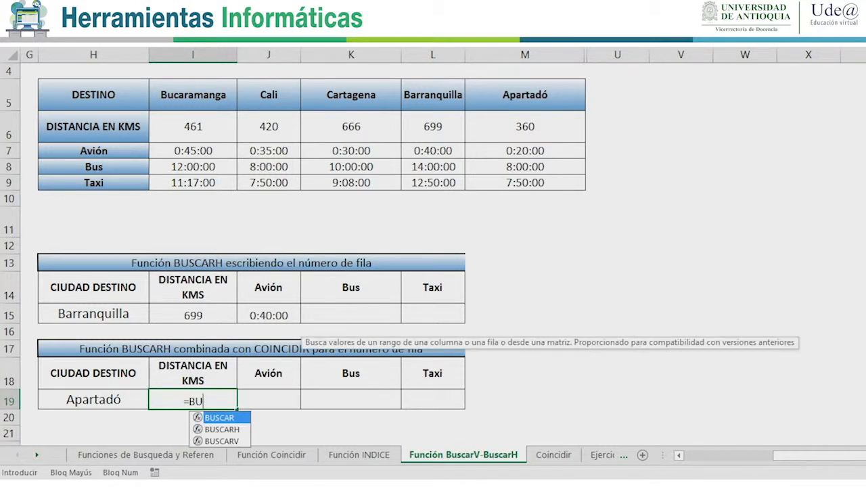
key(Down)
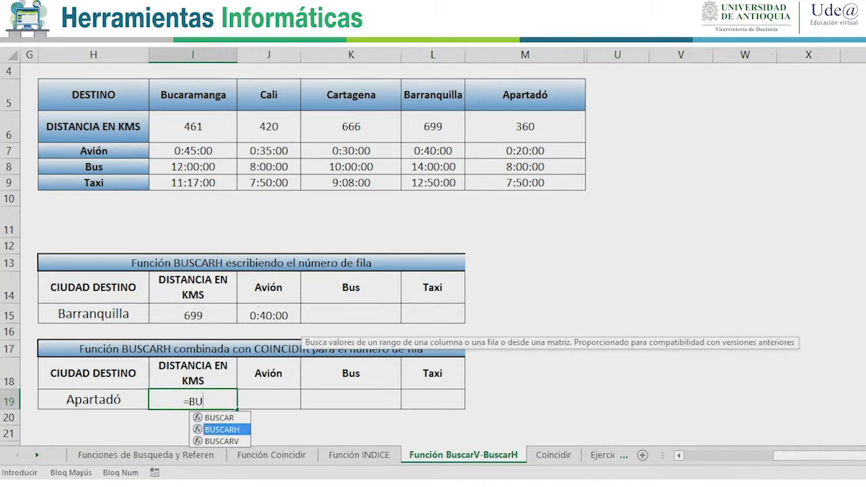
key(Tab)
key(Left)
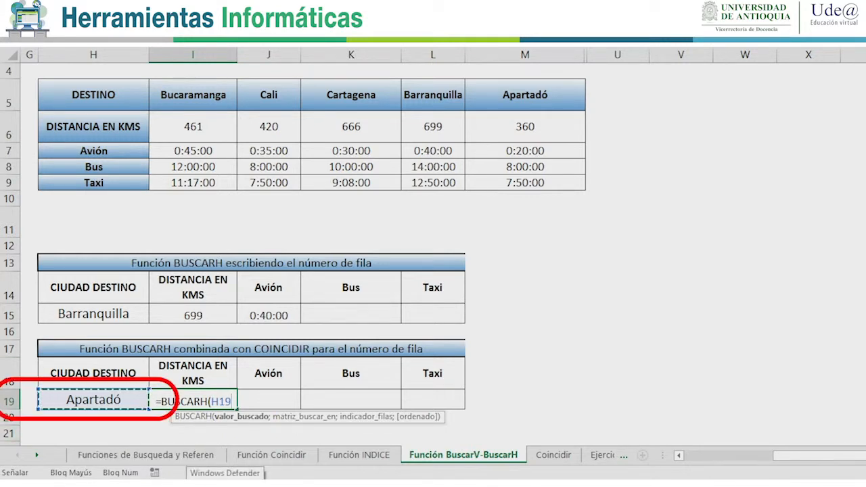
key(F4)
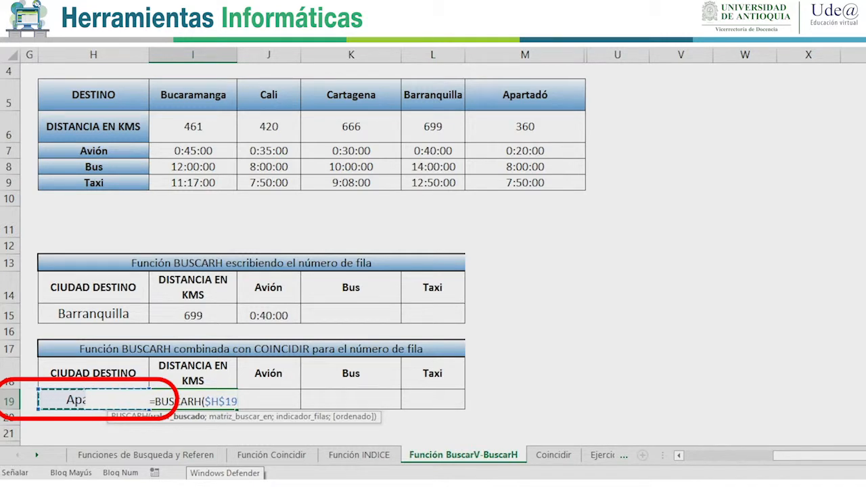
text(;)
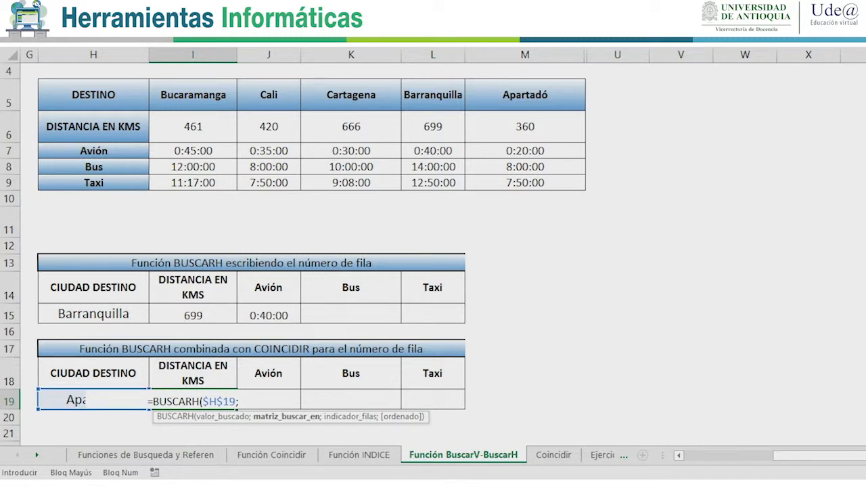
drag(93, 95, 524, 182)
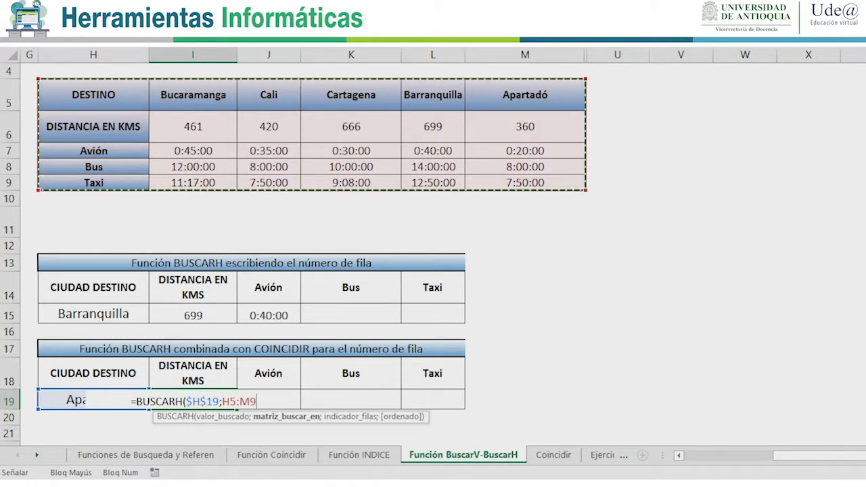
key(F4)
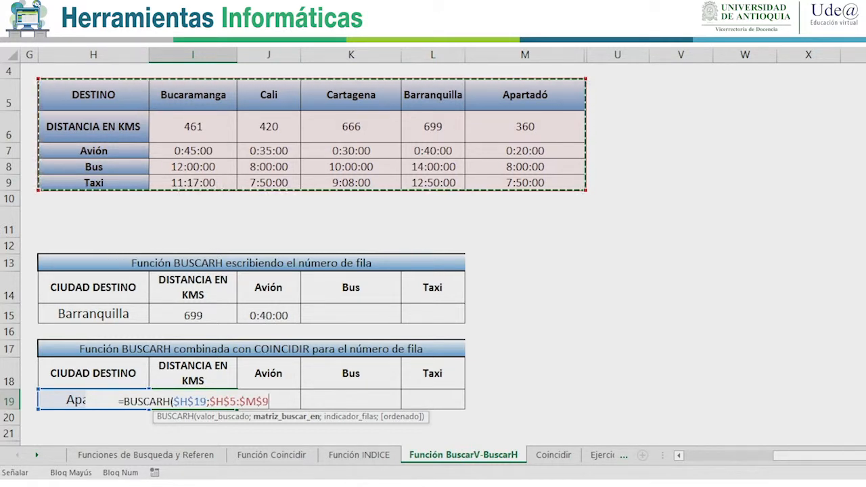
text(;)
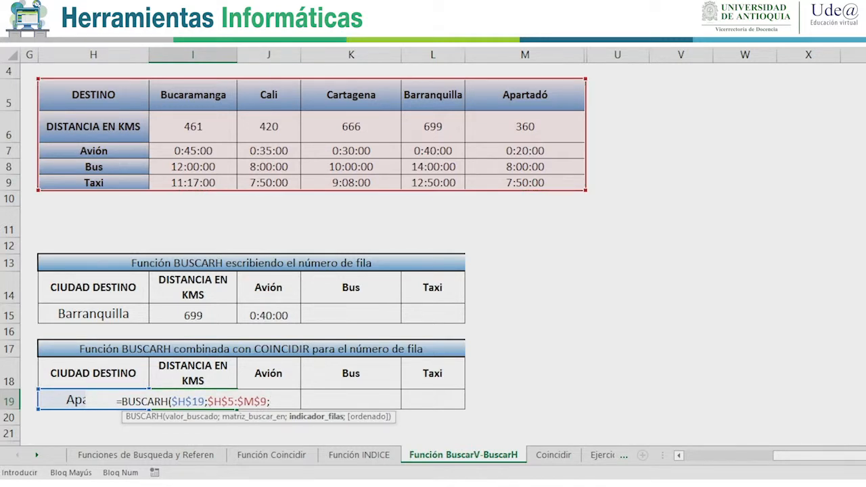
- Supply the row index of the I19 formula with the nested function COINCIDIR(I18;$H$5:$H$9;0)
text(COIN)
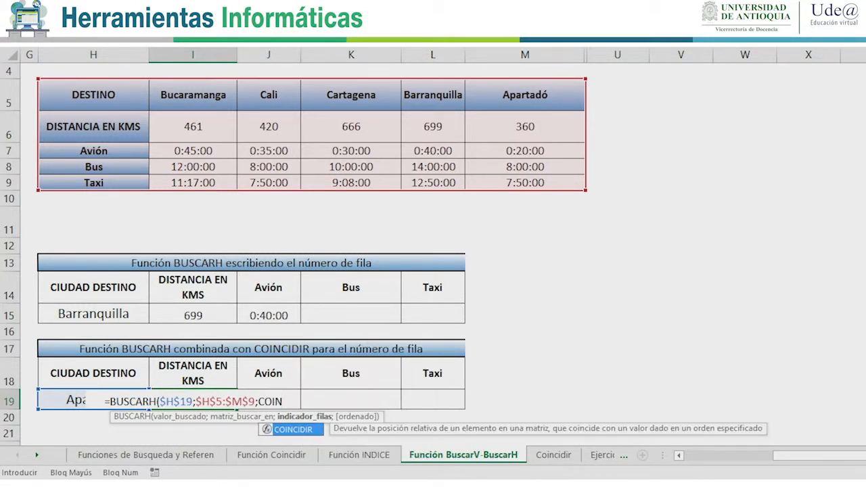
key(Tab)
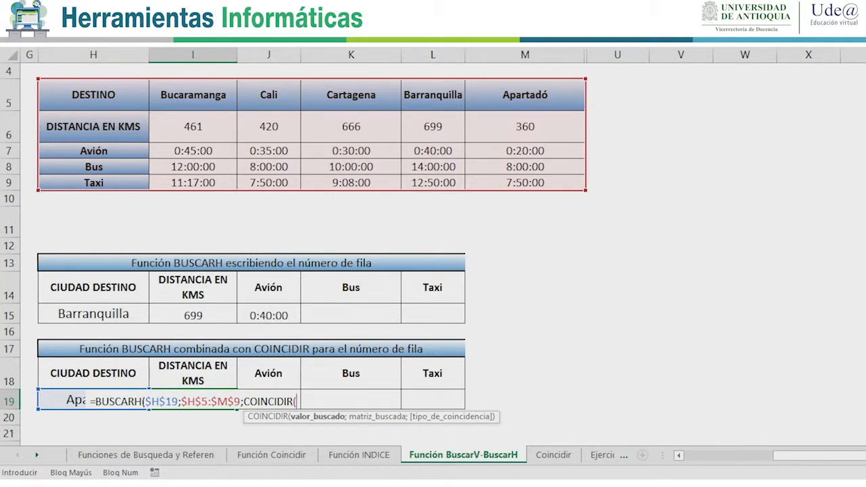
click(193, 373)
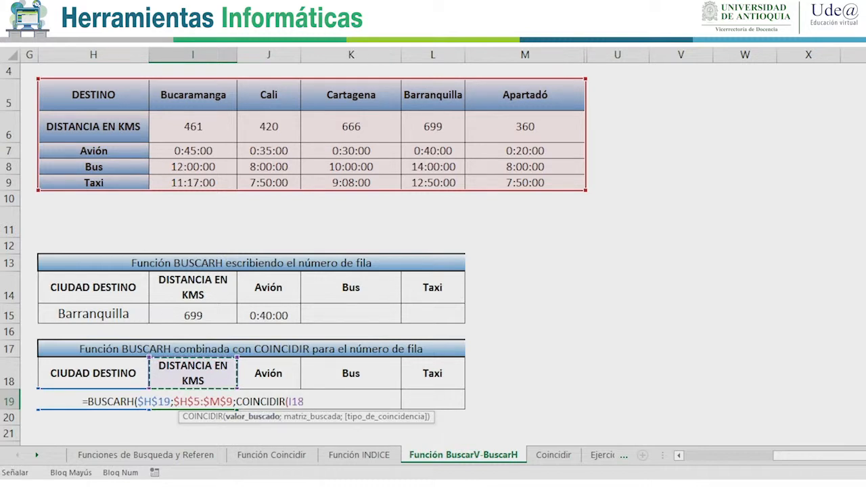
text(;)
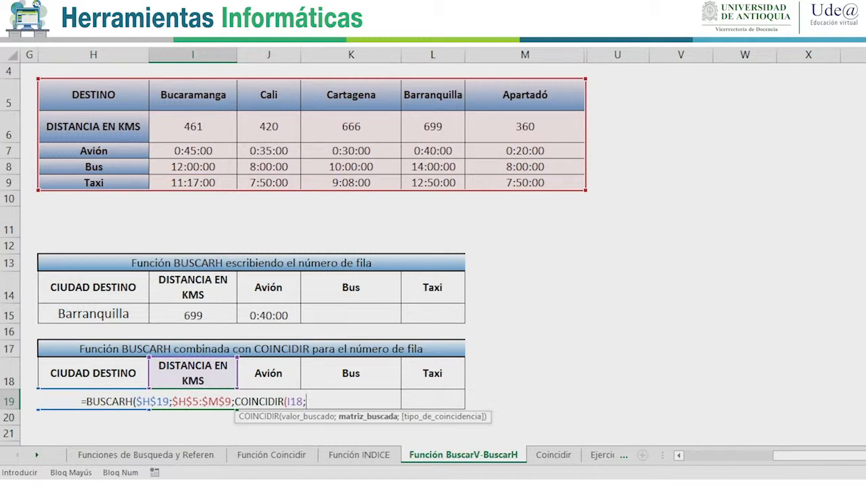
drag(93, 94, 93, 182)
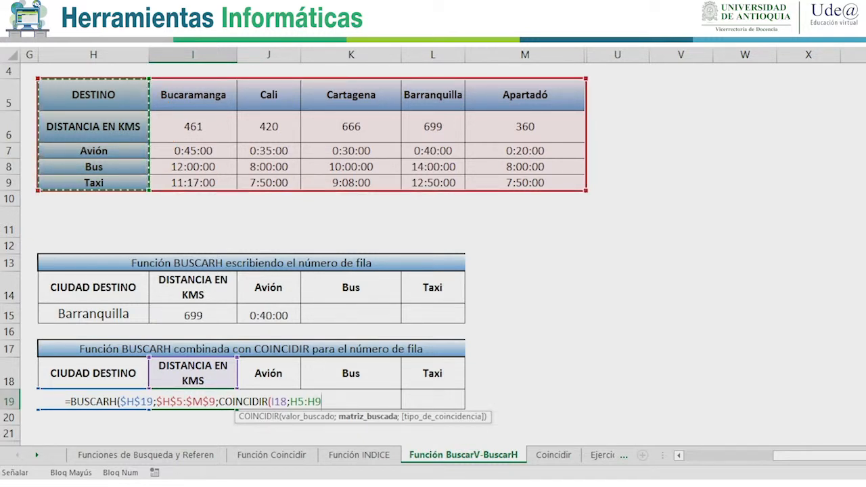
key(F4)
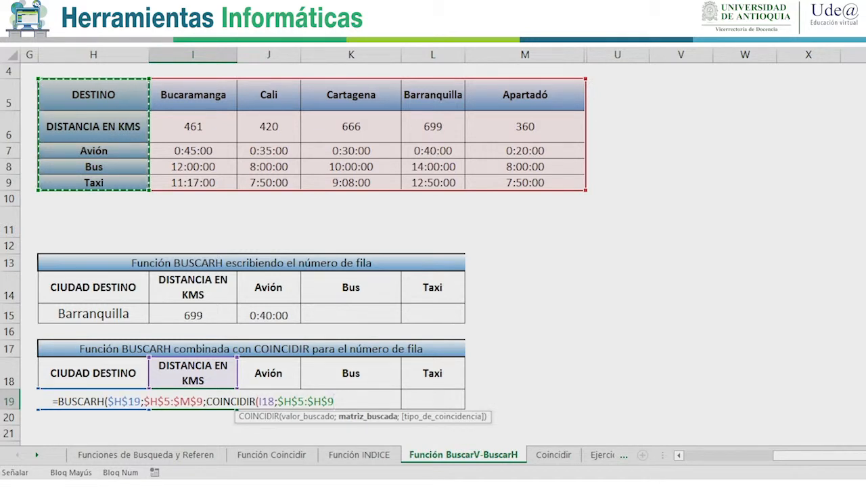
text(;)
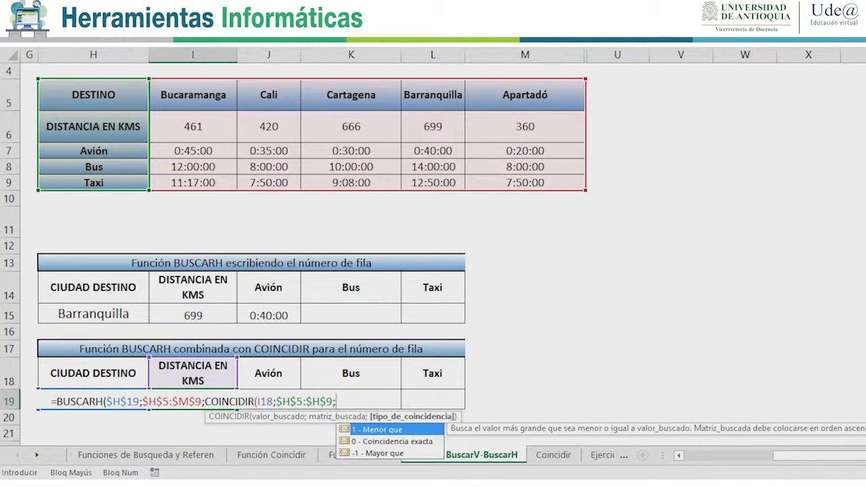
text(0)
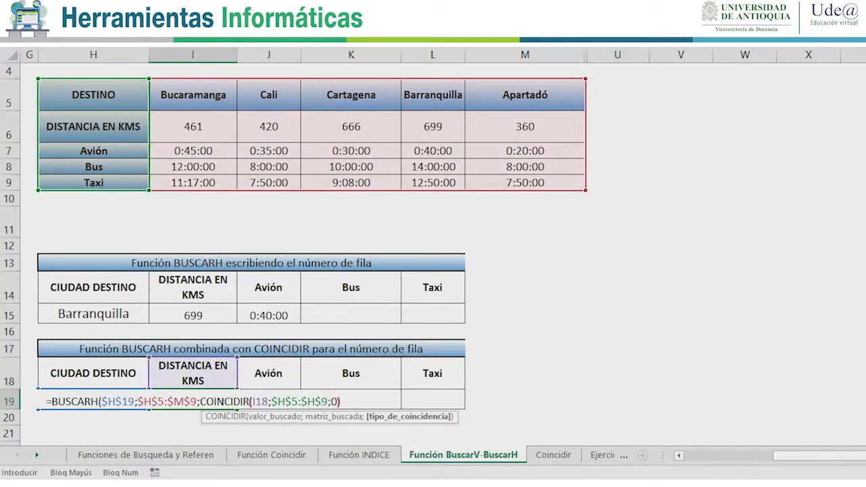
text())
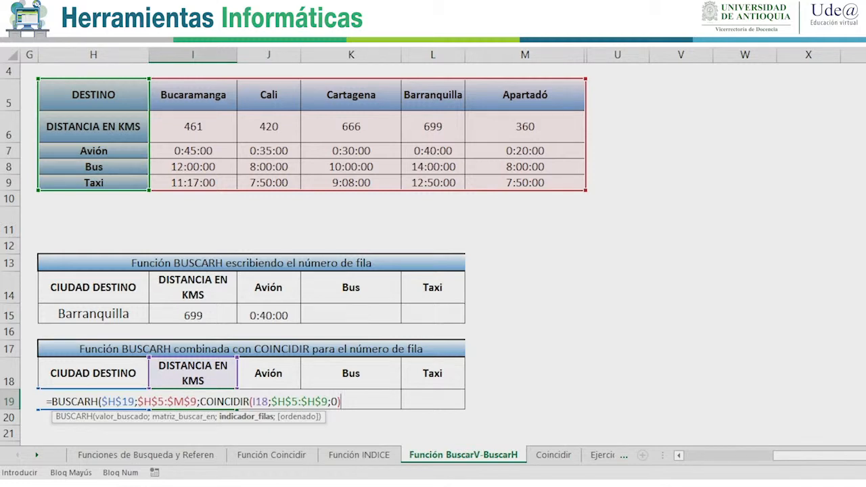
- Complete the I19 formula with FALSO for an exact match and enter it
text(;)
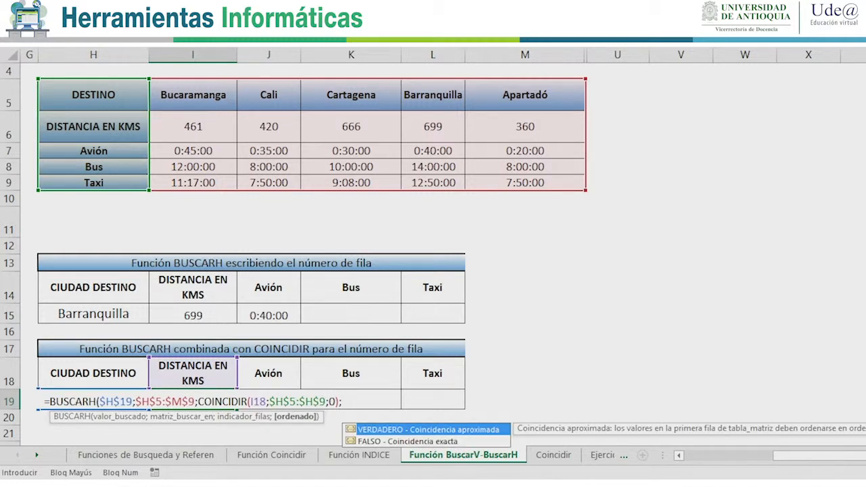
key(Down)
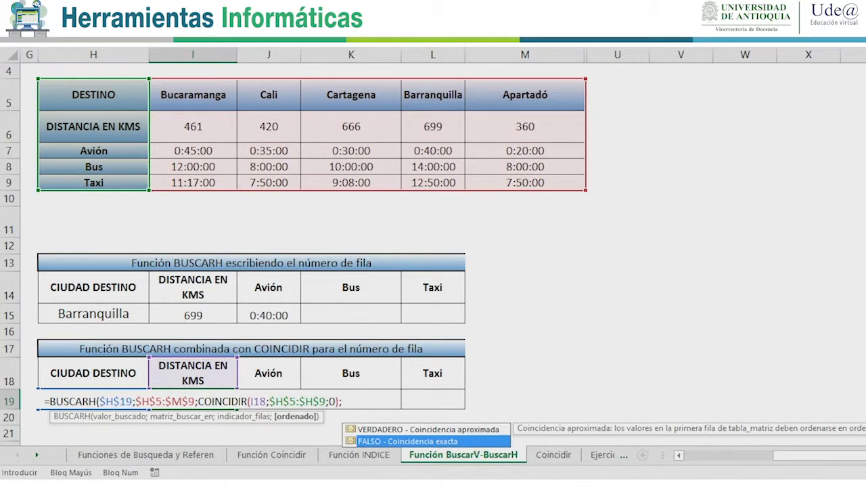
key(Tab)
text())
key(Return)
key(Up)
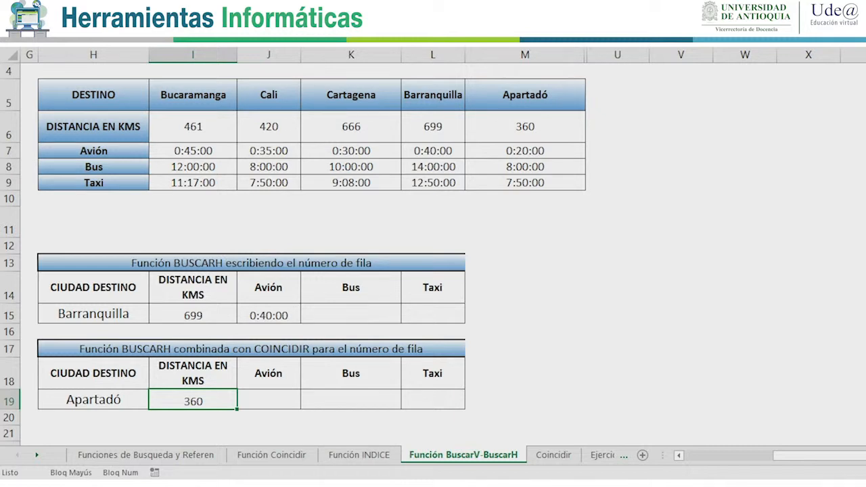
- Fill the I19 formula across to L19 and copy the time format of J9 onto J19:L19
drag(236, 408, 446, 403)
drag(268, 401, 350, 401)
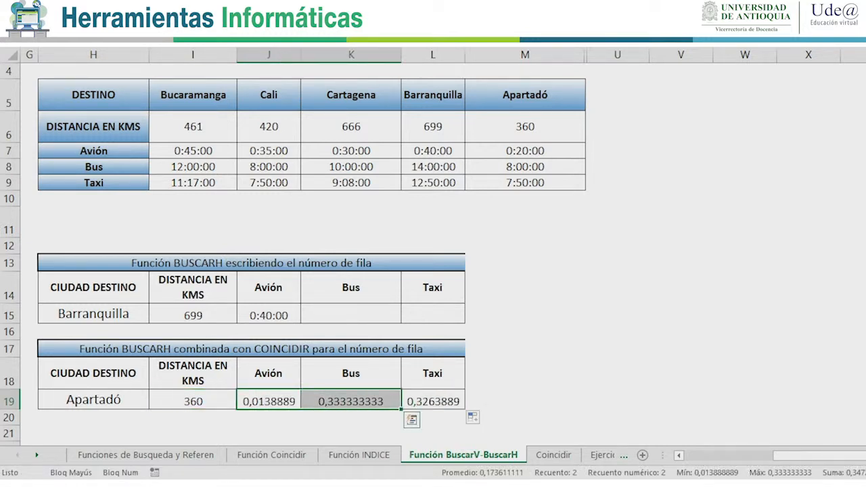
click(268, 182)
click(41, 8)
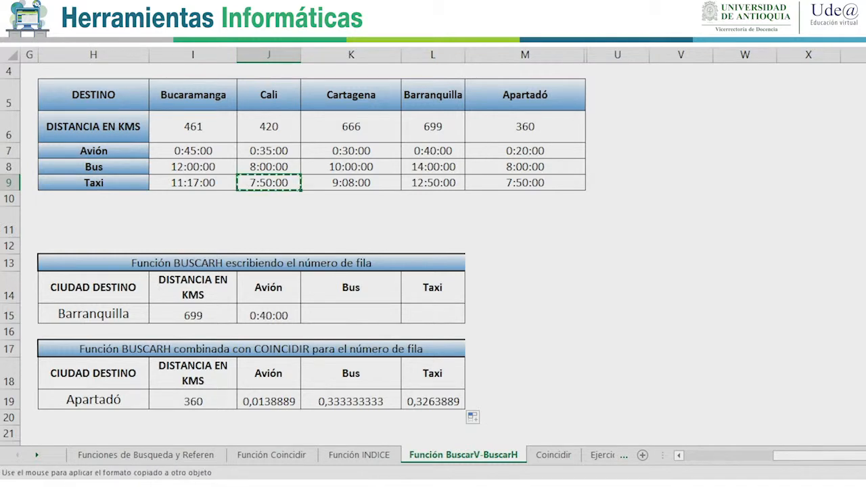
drag(268, 401, 432, 401)
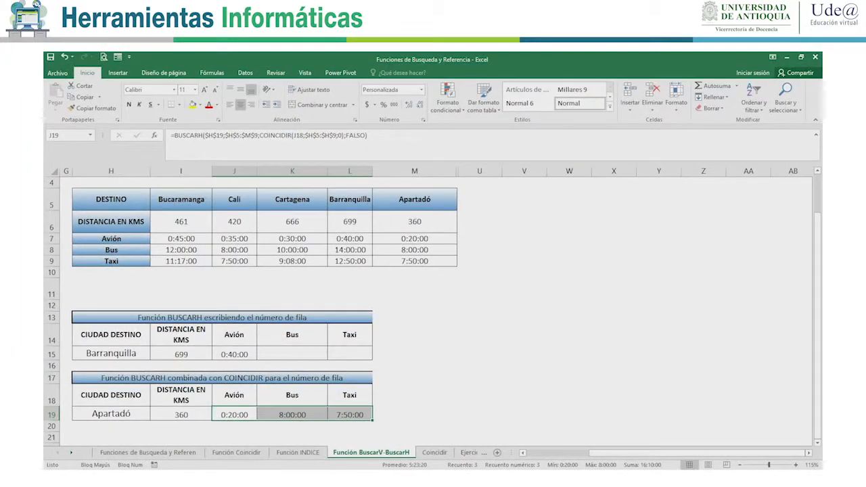
- Compare the Apartadó values in M6:M9 with the lookup results in I19:L19
click(415, 221)
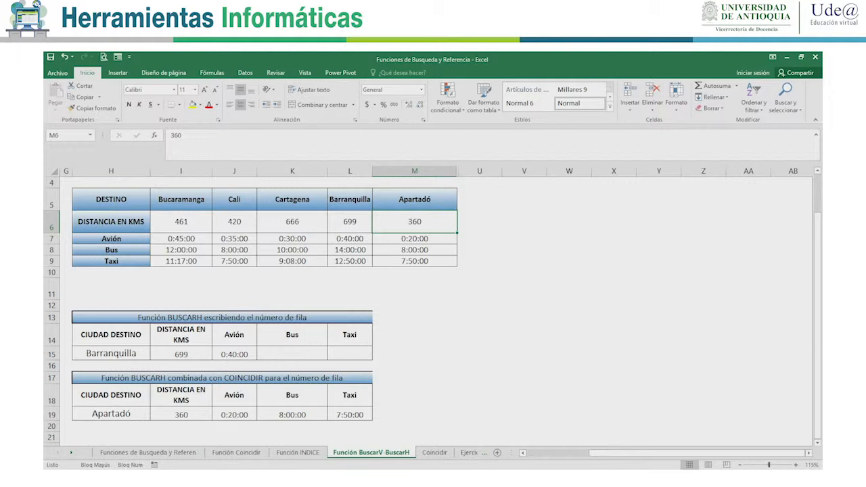
key(shift+Down)
key(shift+Down)
key(shift+Down)
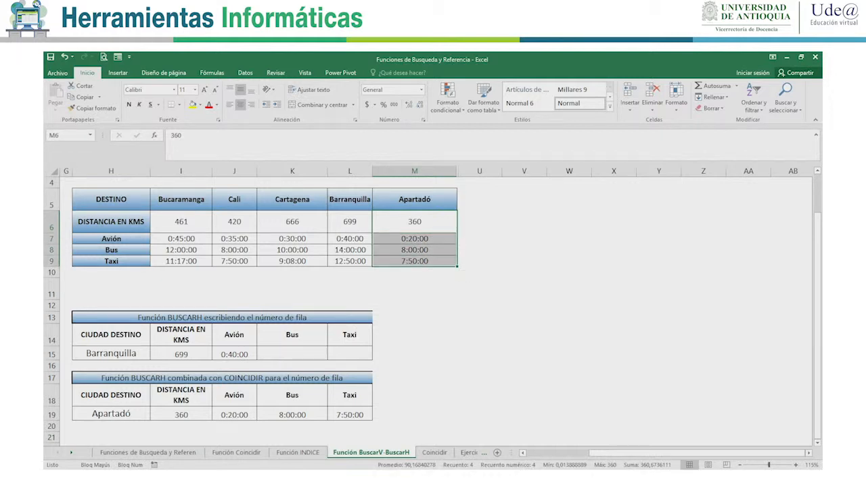
drag(181, 414, 349, 415)
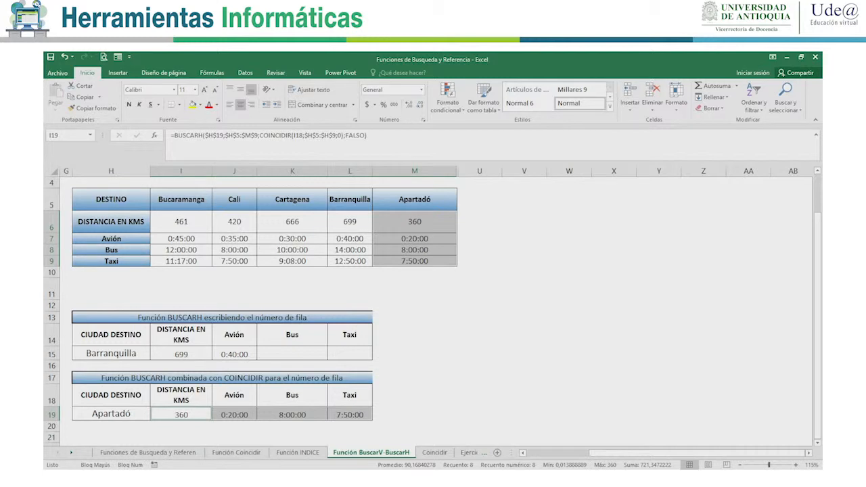
- Review the BUSCARH syntax and the transposed table's row labels and city headers, ending at cell A1 beside the BUSCARV table
scroll(433, 304, up, 1)
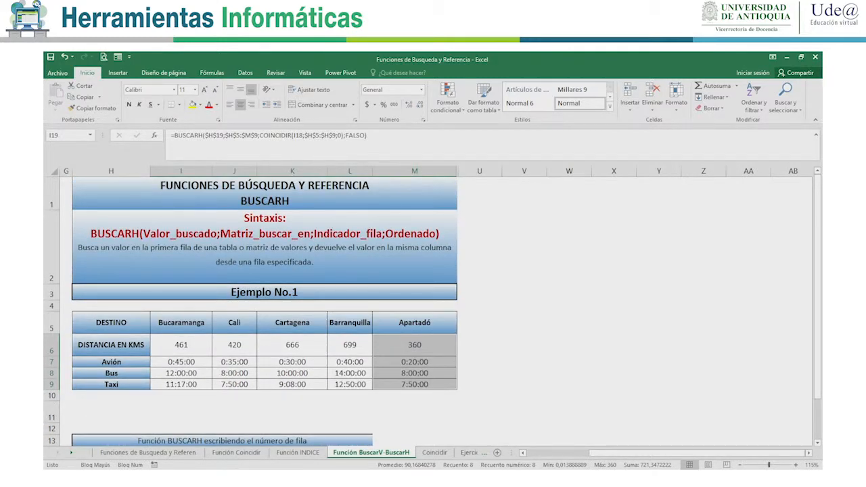
click(415, 345)
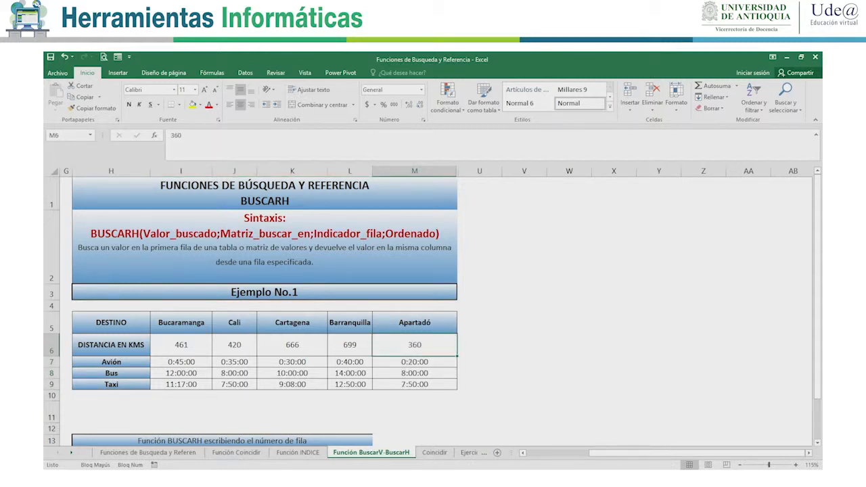
key(Left)
key(Left)
key(Left)
key(Left)
key(Left)
key(Left)
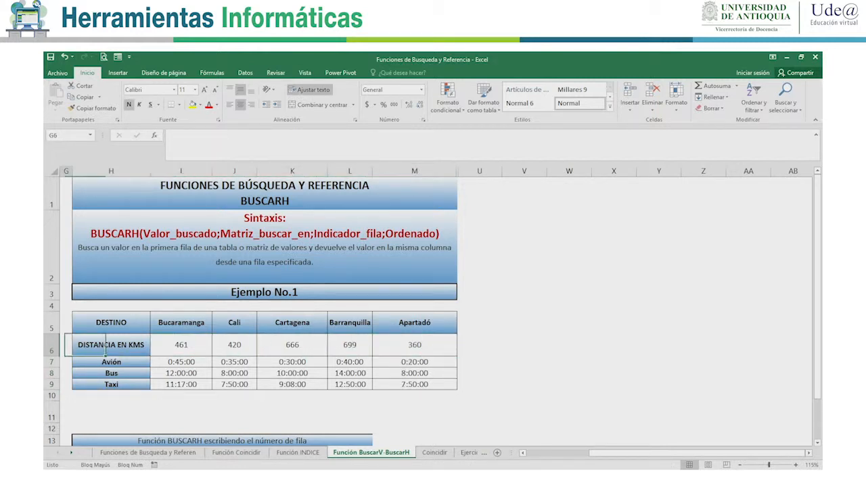
key(Right)
key(Up)
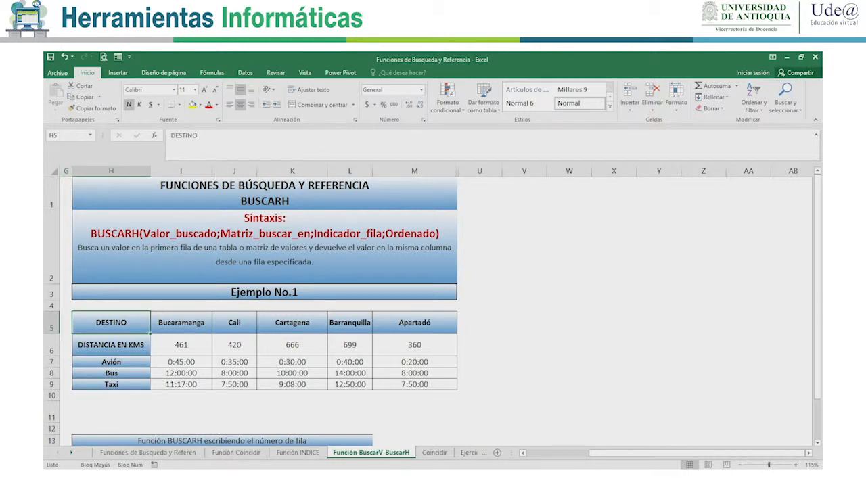
key(Right)
key(Right)
key(Right)
key(Right)
key(Right)
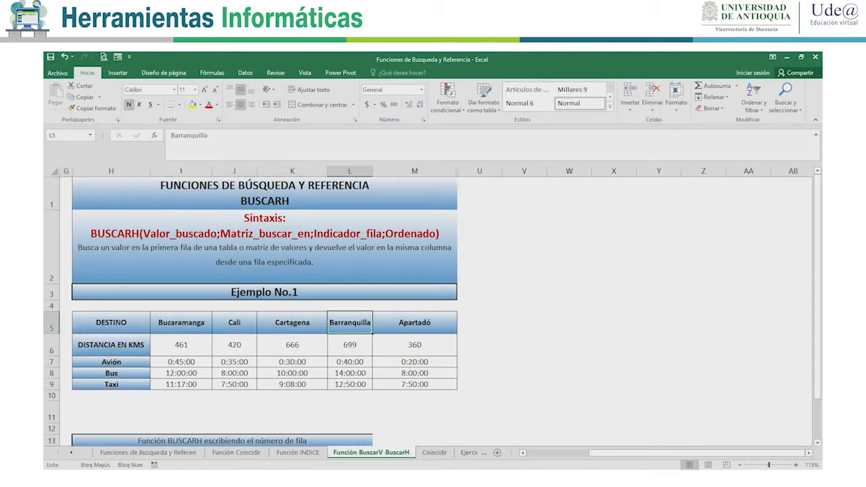
key(Left)
key(Left)
key(Left)
key(Left)
key(Left)
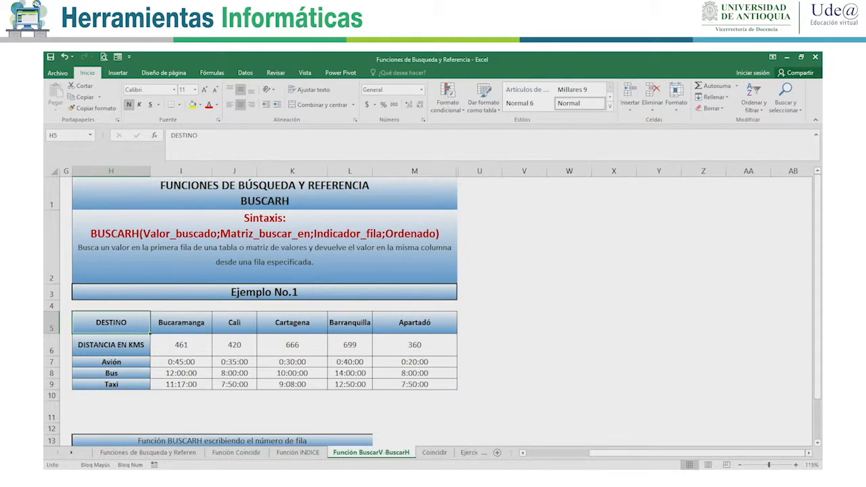
key(ctrl+Home)
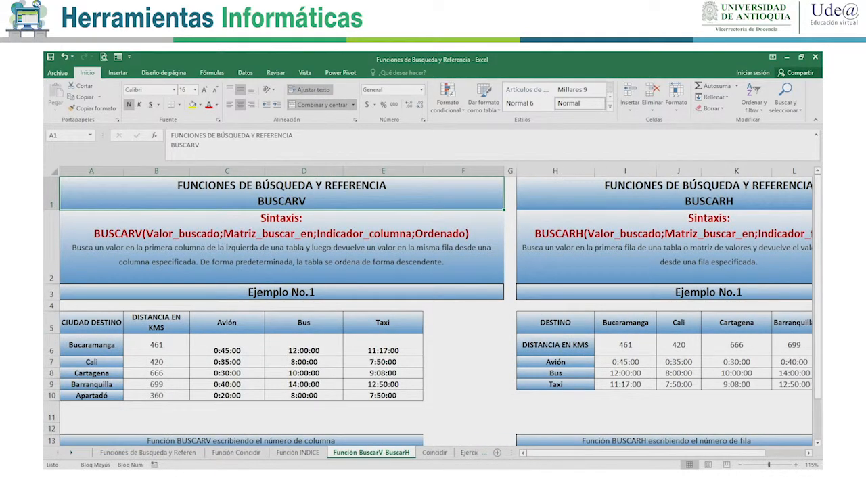